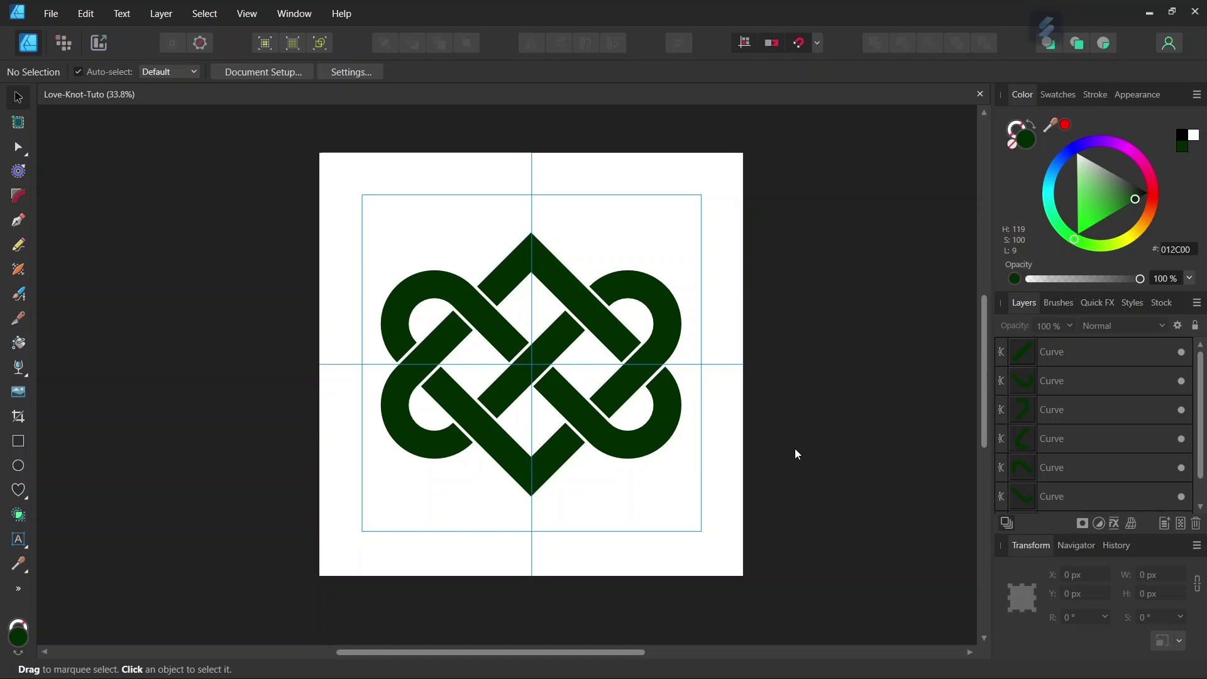
- Create a new document in pixels with a 2000 × 2000 px square page
scroll(654, 409, up, 1)
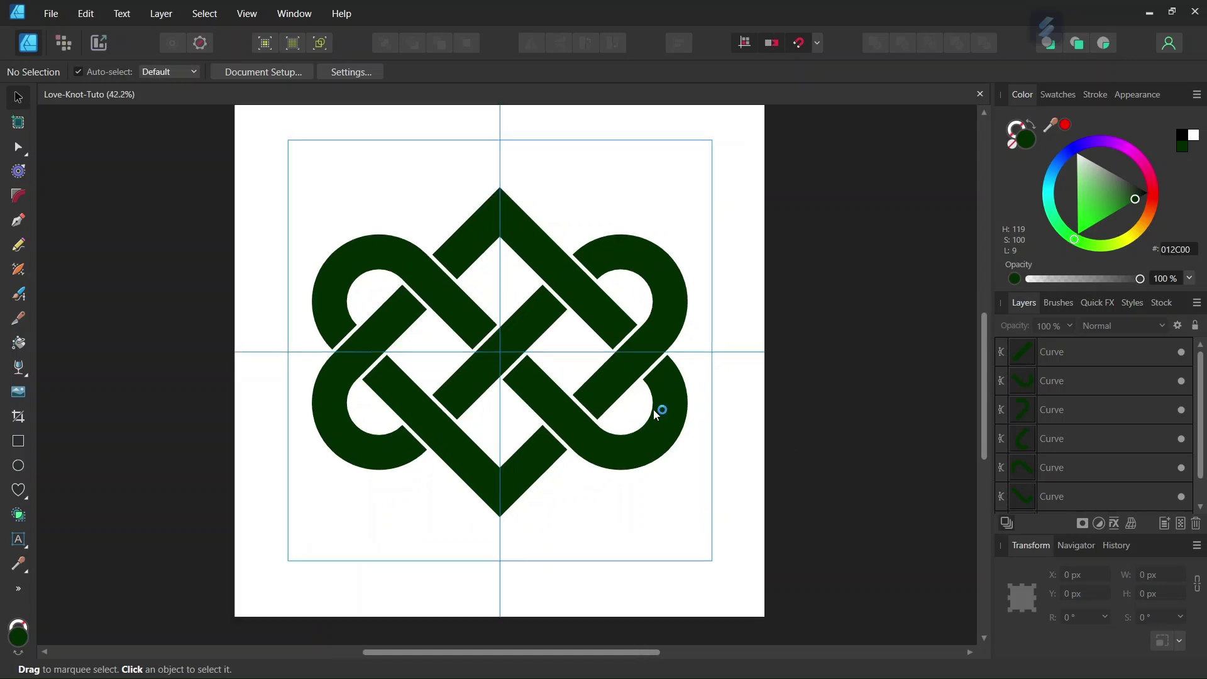
scroll(654, 409, down, 1)
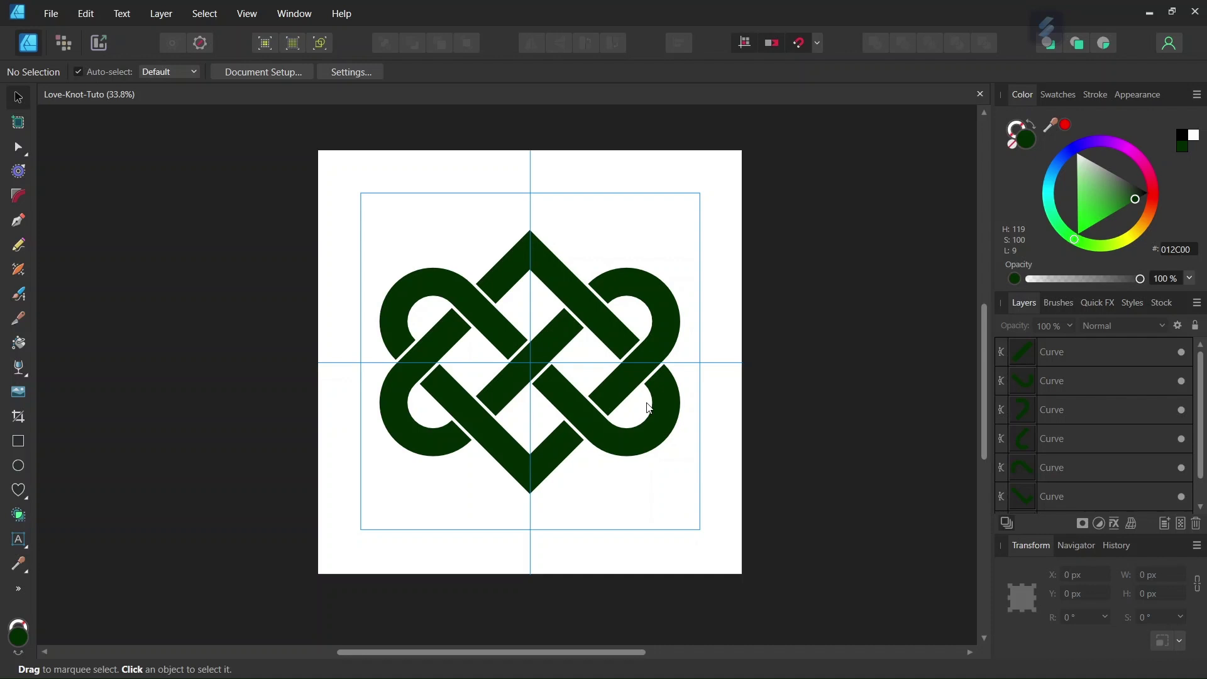
click(53, 14)
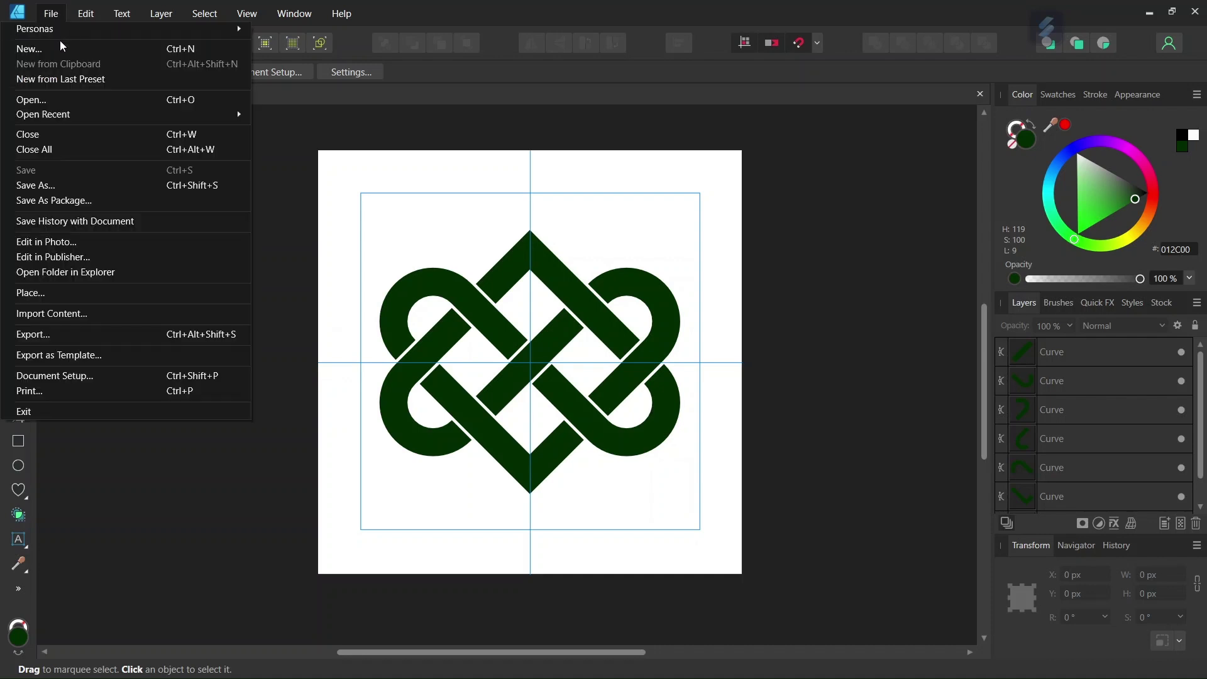
click(59, 46)
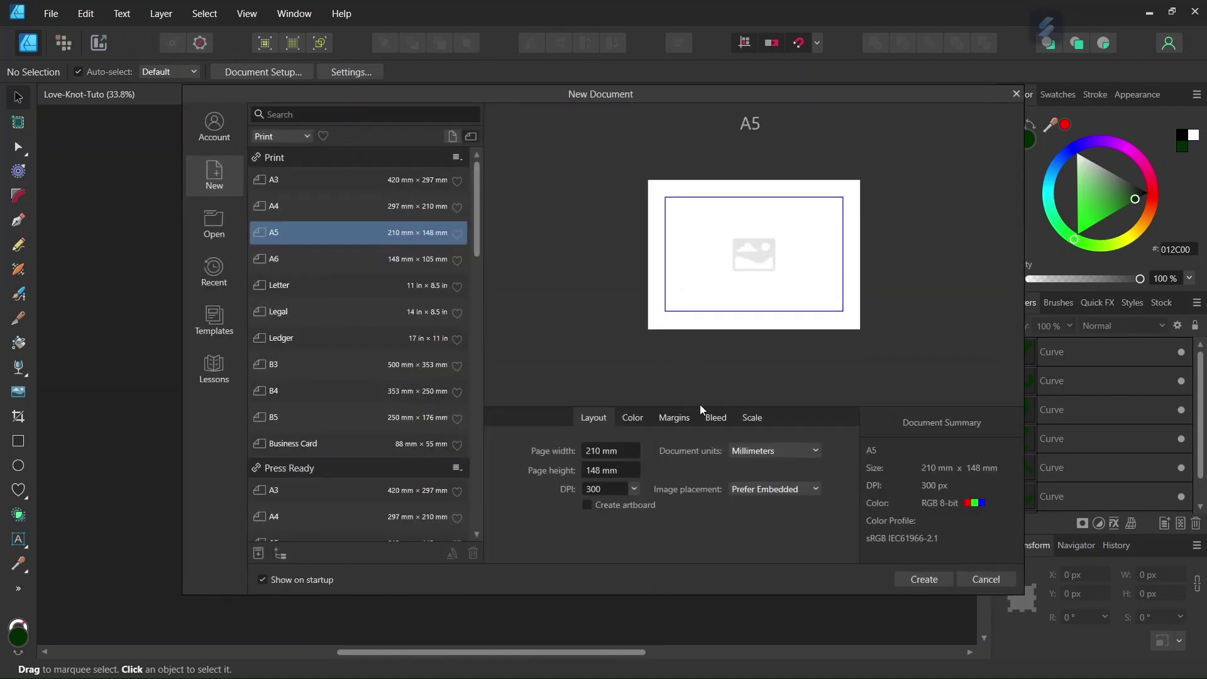
click(750, 449)
click(748, 470)
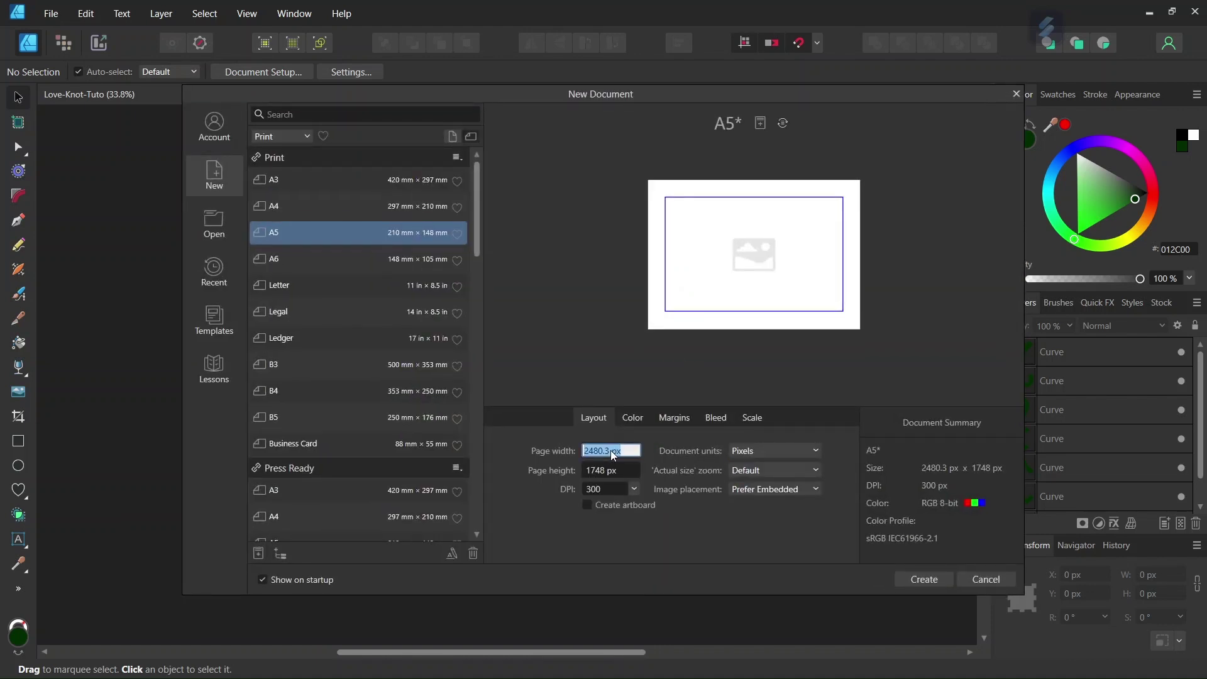
text(2000)
click(599, 476)
text(200)
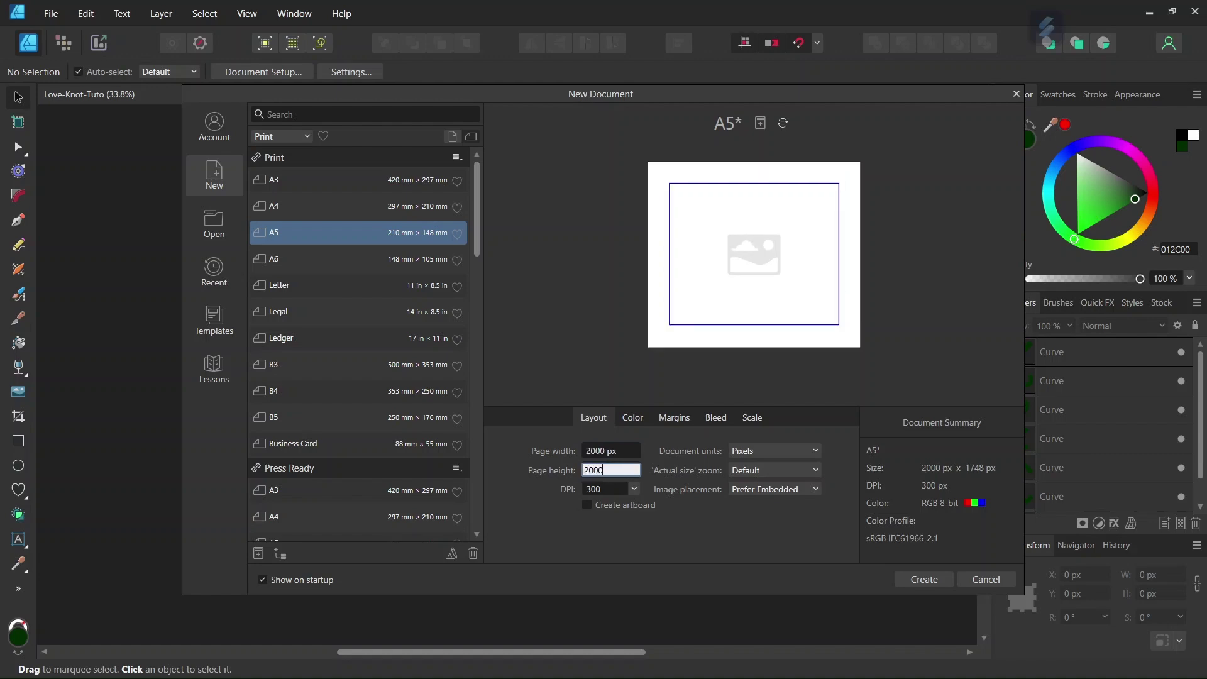
click(916, 578)
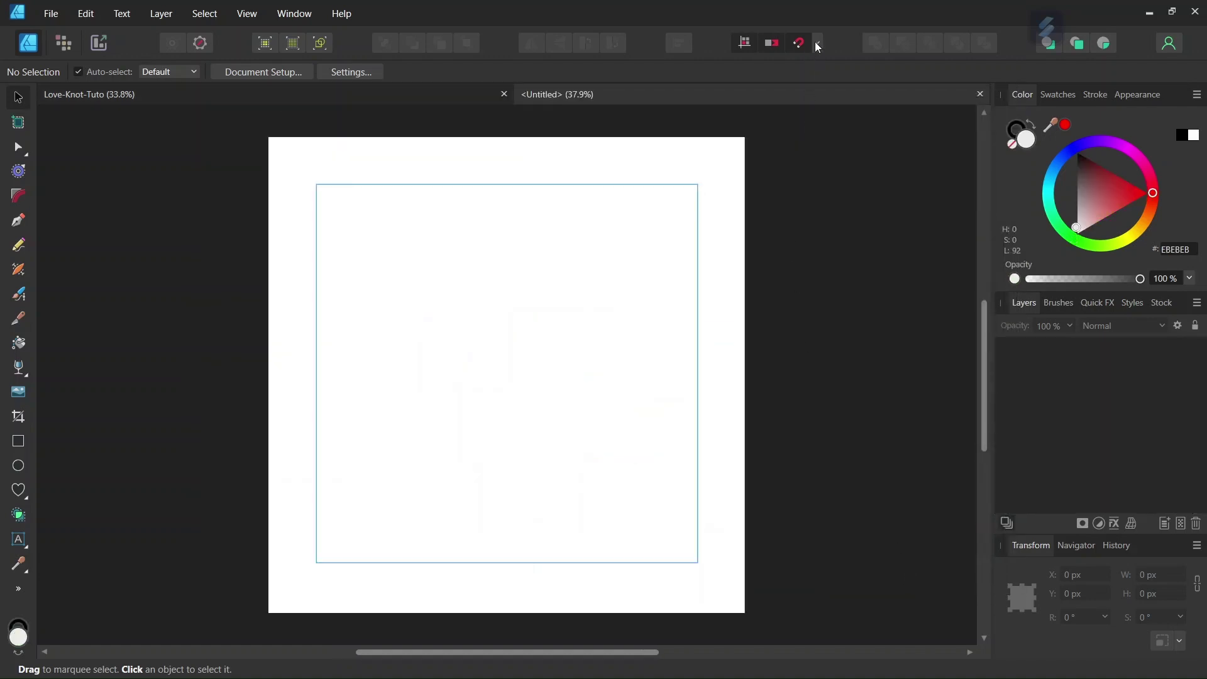
- Add horizontal and vertical guides at 1000 px, check snapping, and return to Love-Knot-Tuto
click(245, 24)
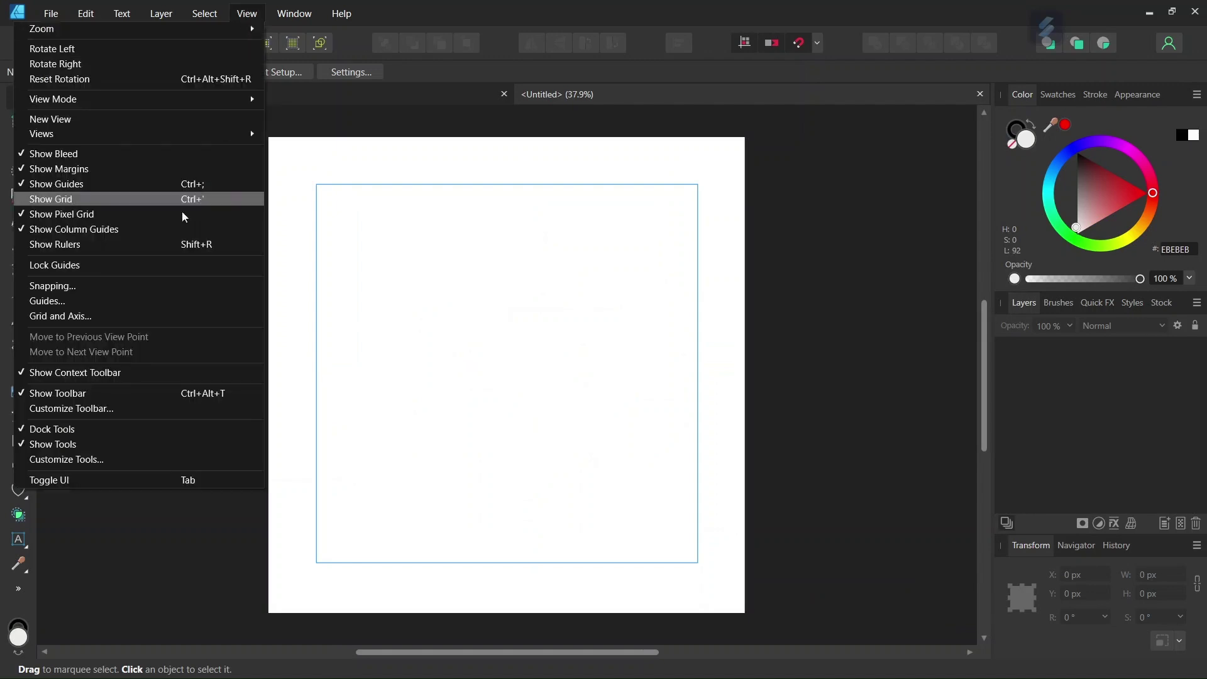
click(153, 301)
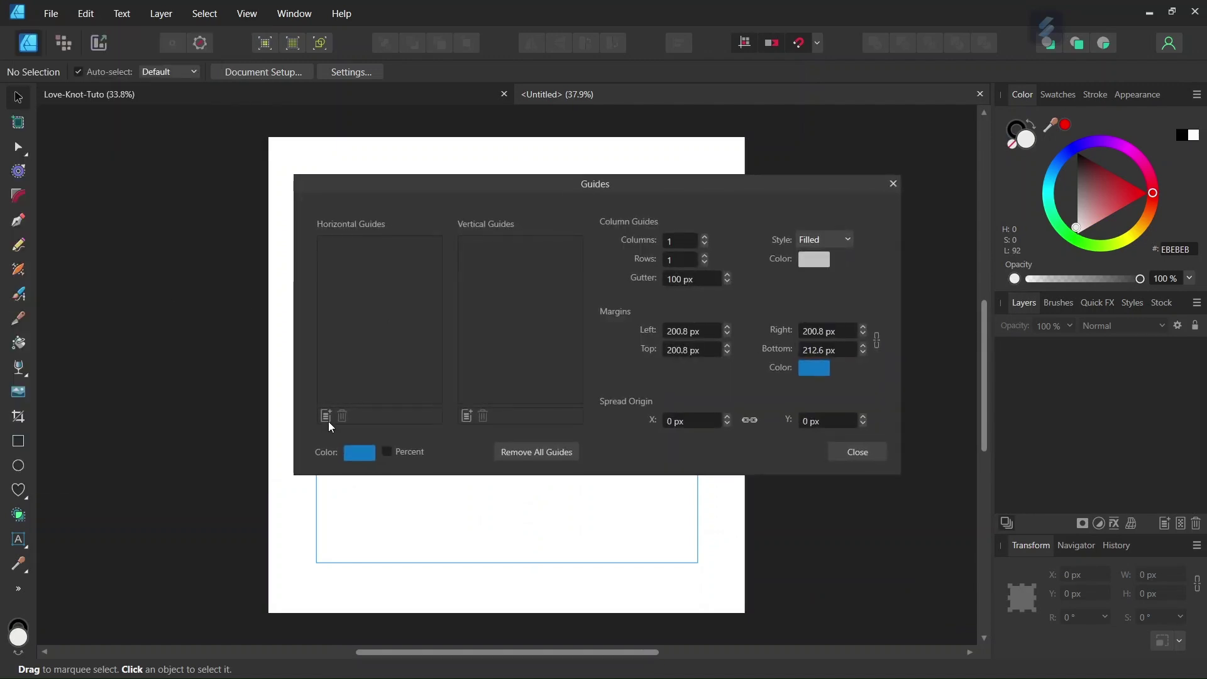
click(325, 416)
click(466, 415)
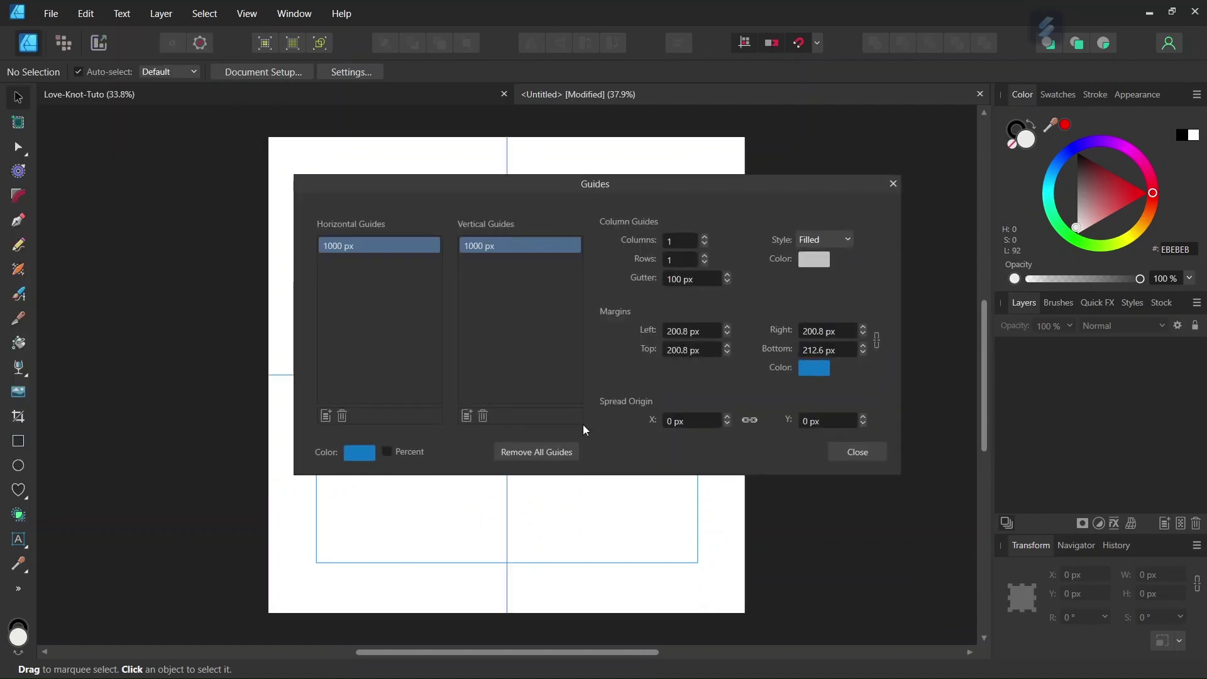
click(846, 452)
click(818, 44)
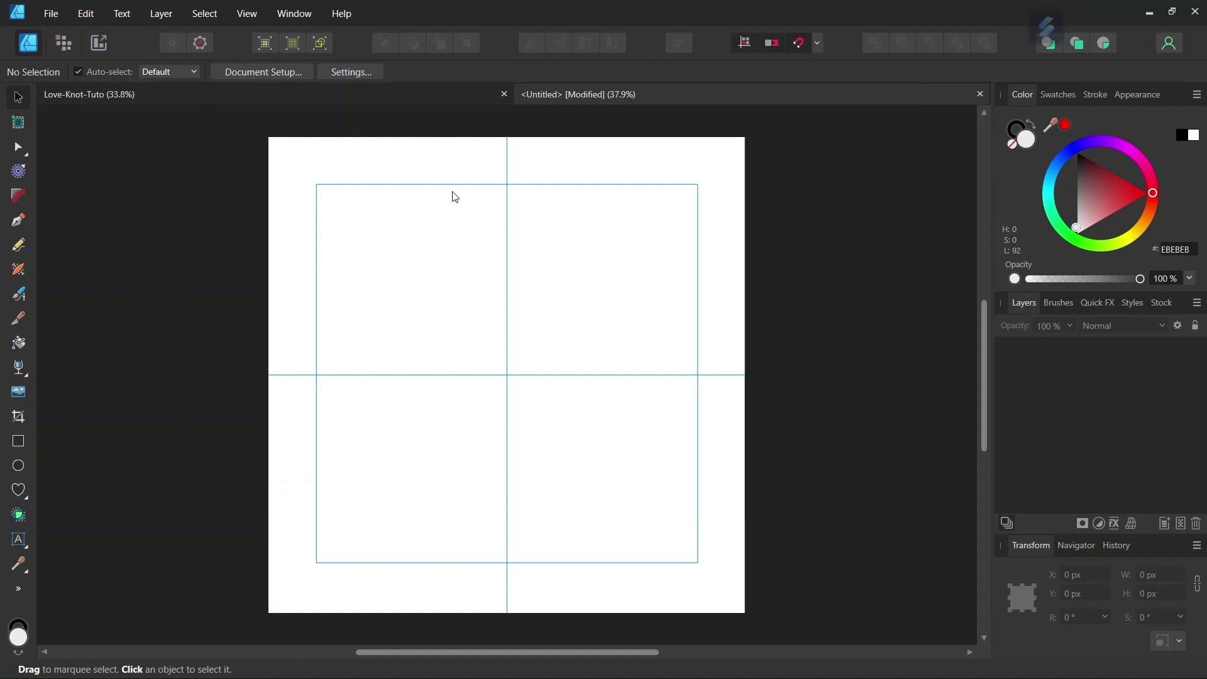
click(373, 103)
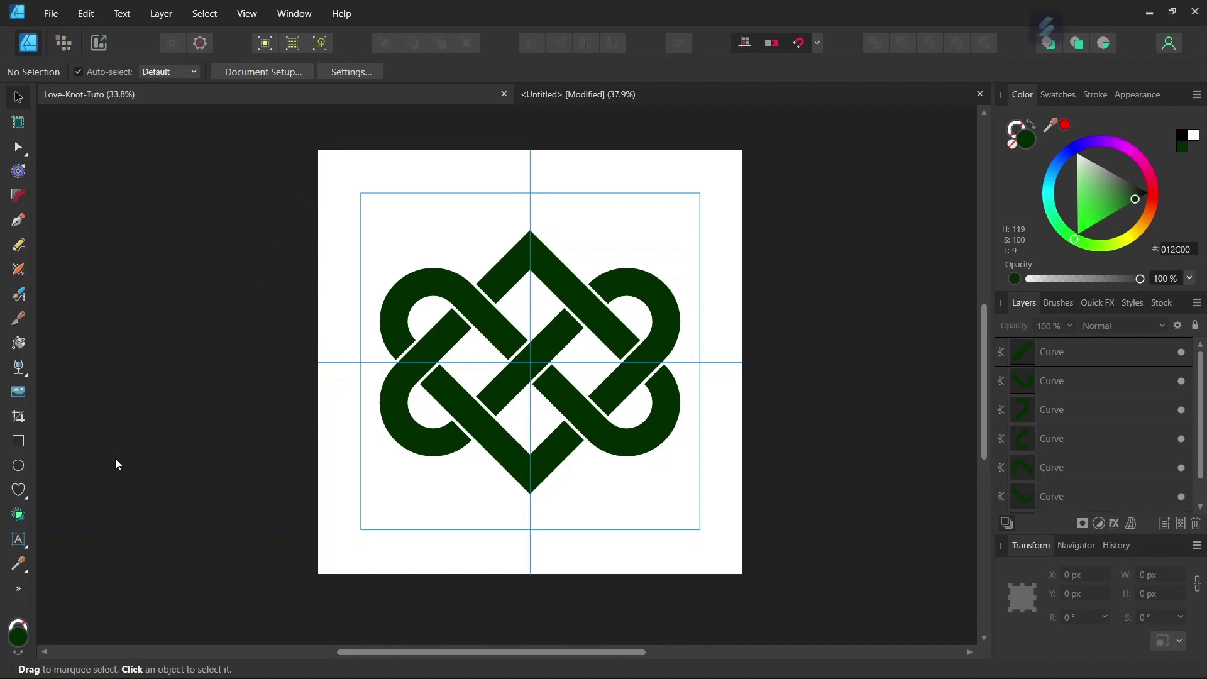
- Draw an unfilled test heart over the knot and raise its Spread to 35 %
click(18, 490)
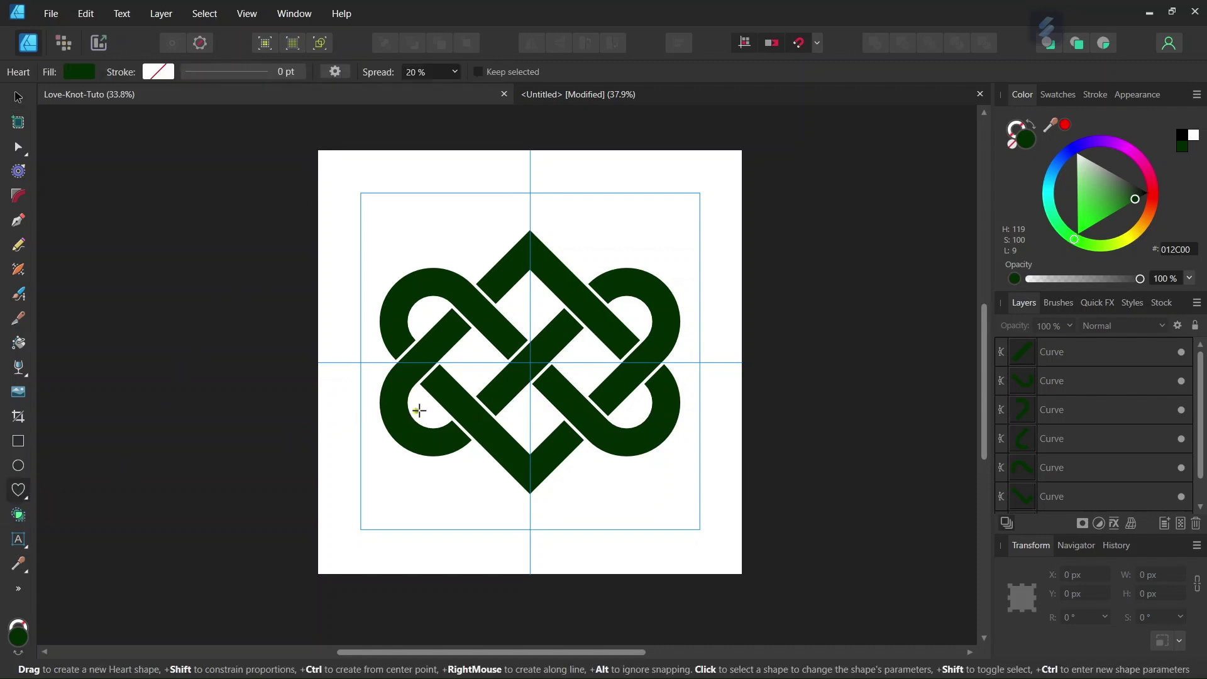
click(89, 73)
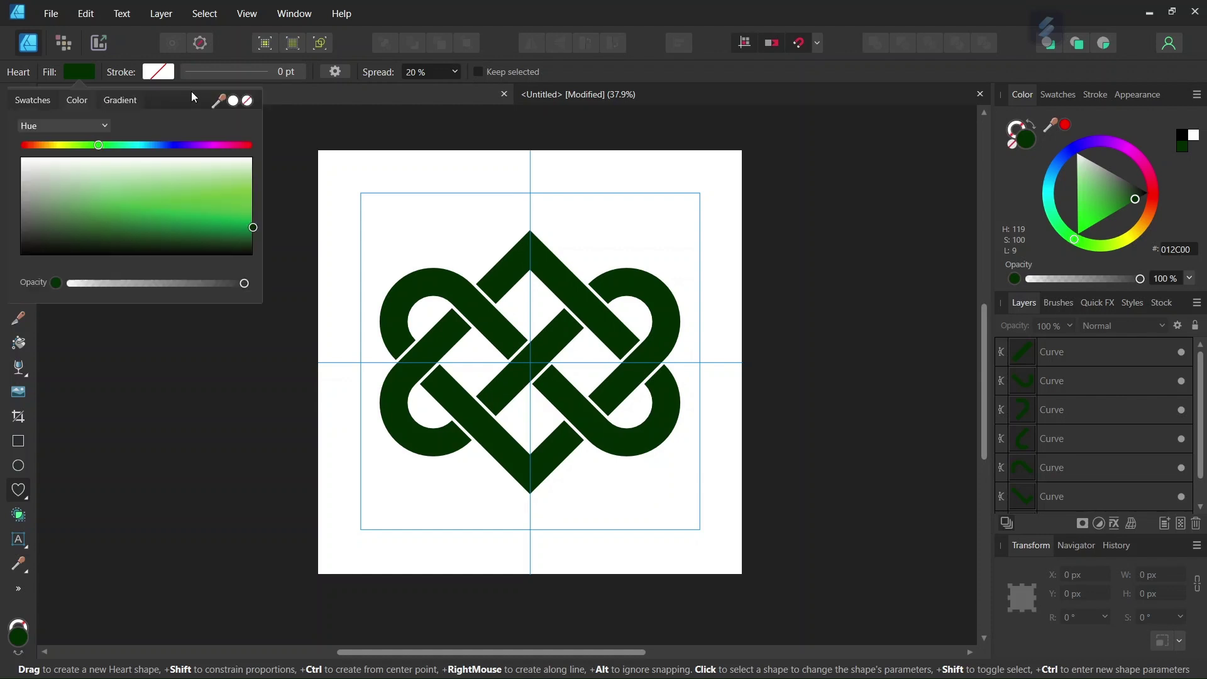
click(245, 101)
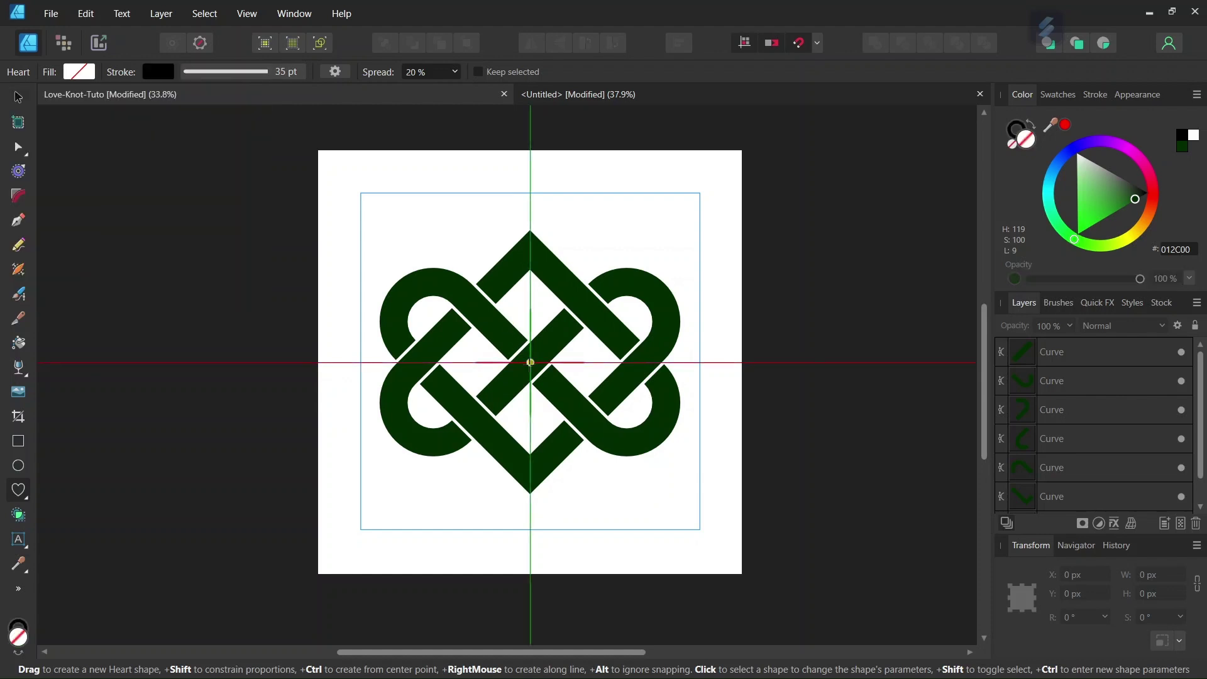
mouse_move(530, 362)
mouse_down()
mouse_move(485, 403)
mouse_move(437, 508)
mouse_up()
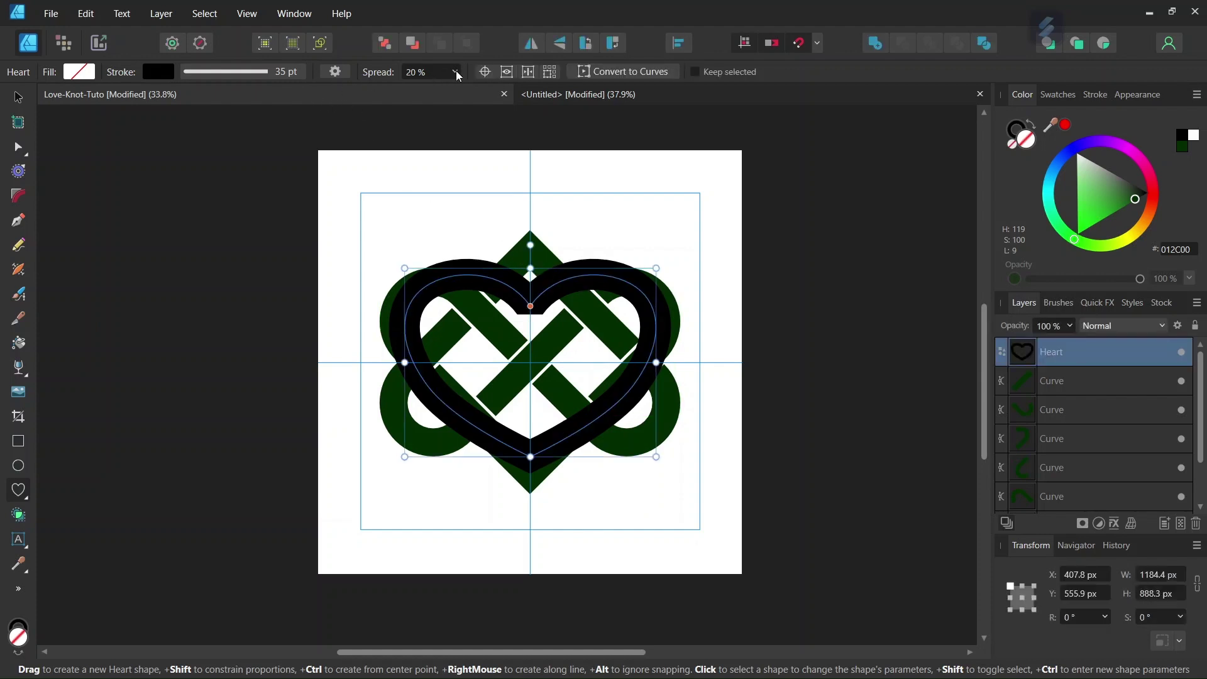
drag(455, 72, 474, 90)
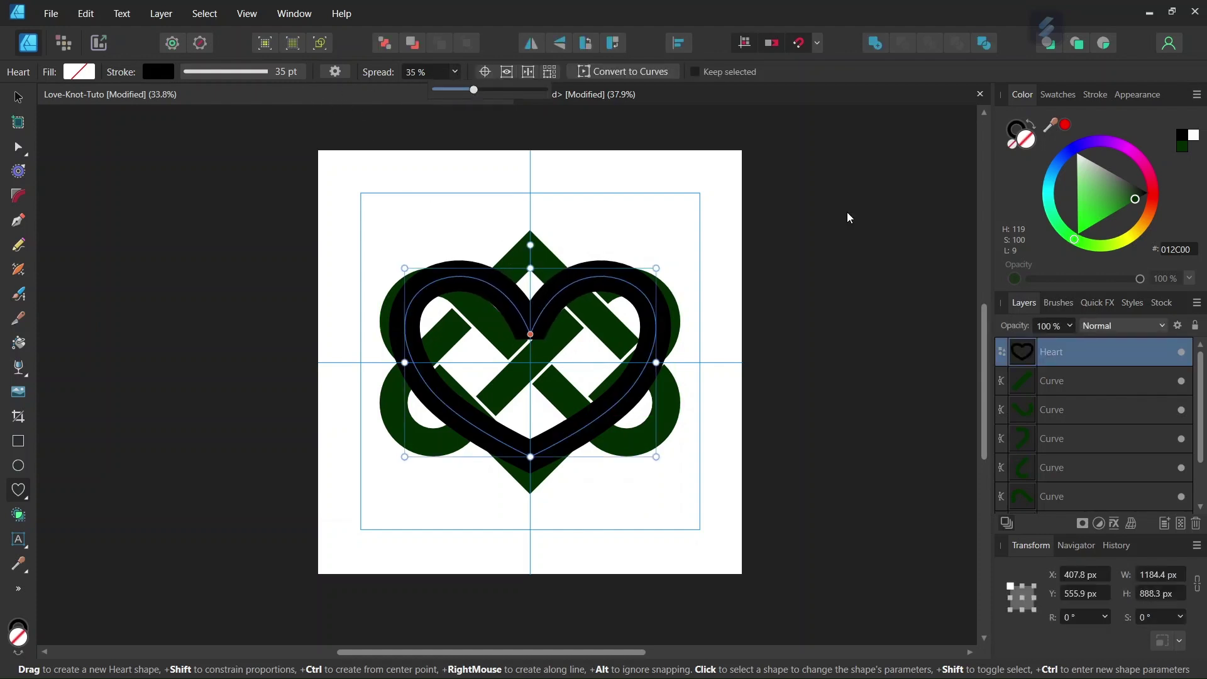
- Delete the test heart and return to the blank Untitled document
click(1195, 525)
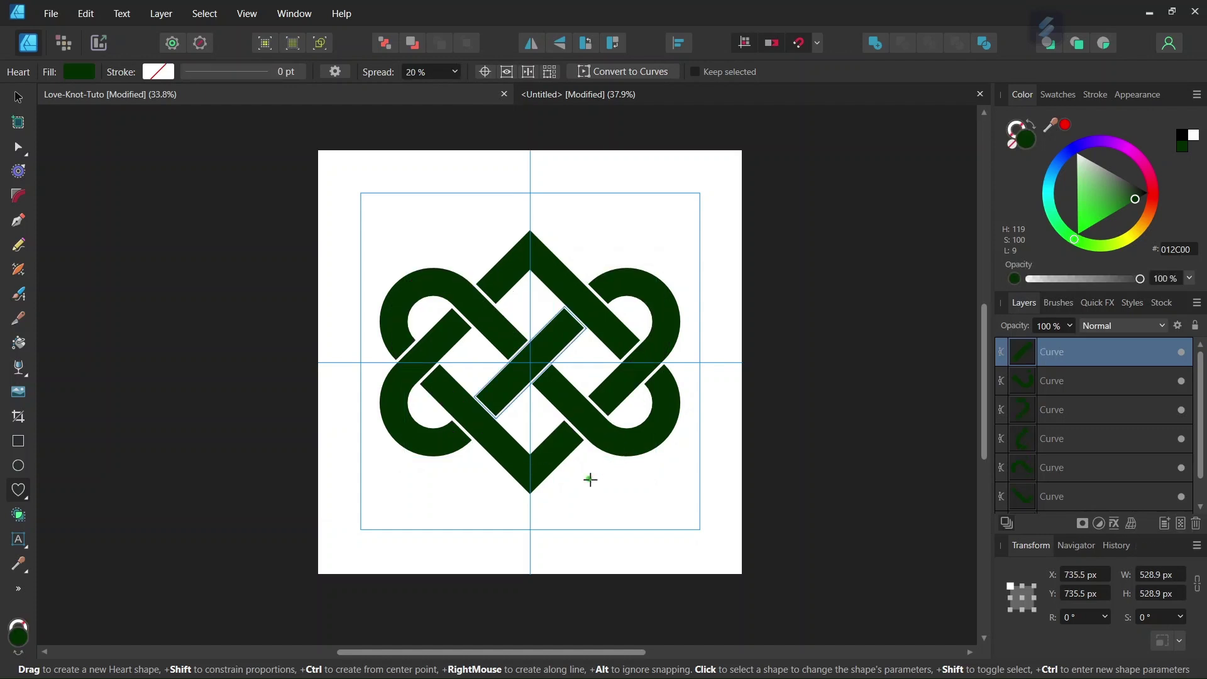
scroll(551, 485, up, 1)
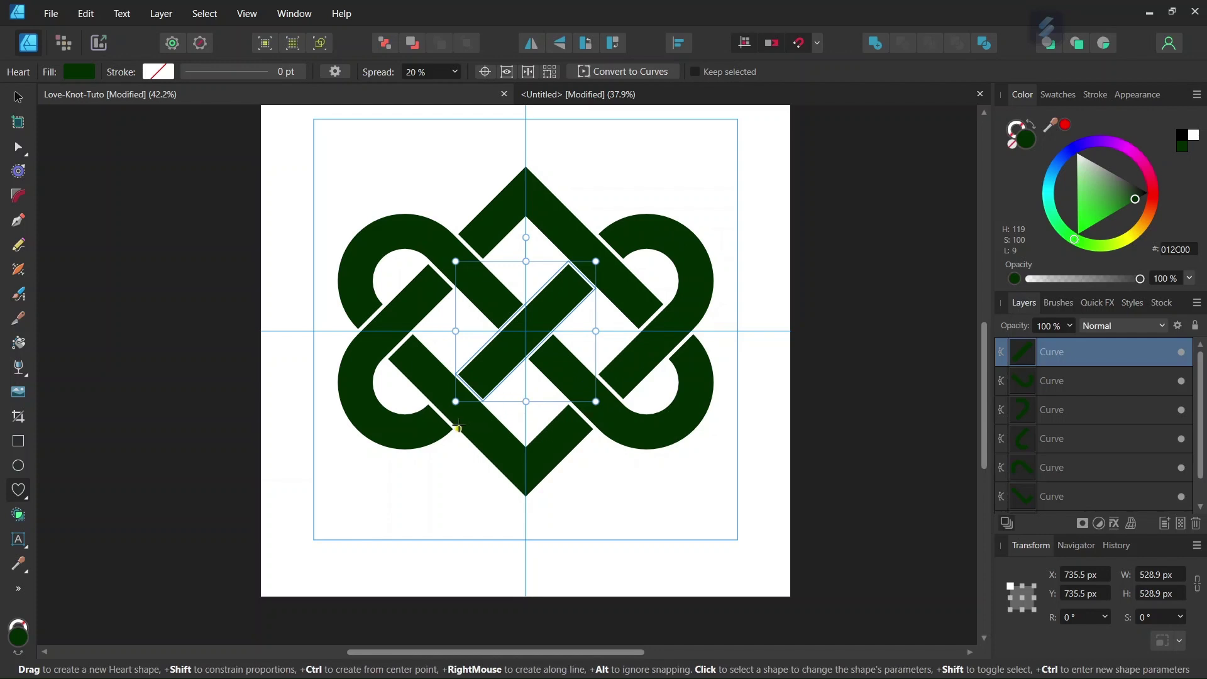
click(566, 95)
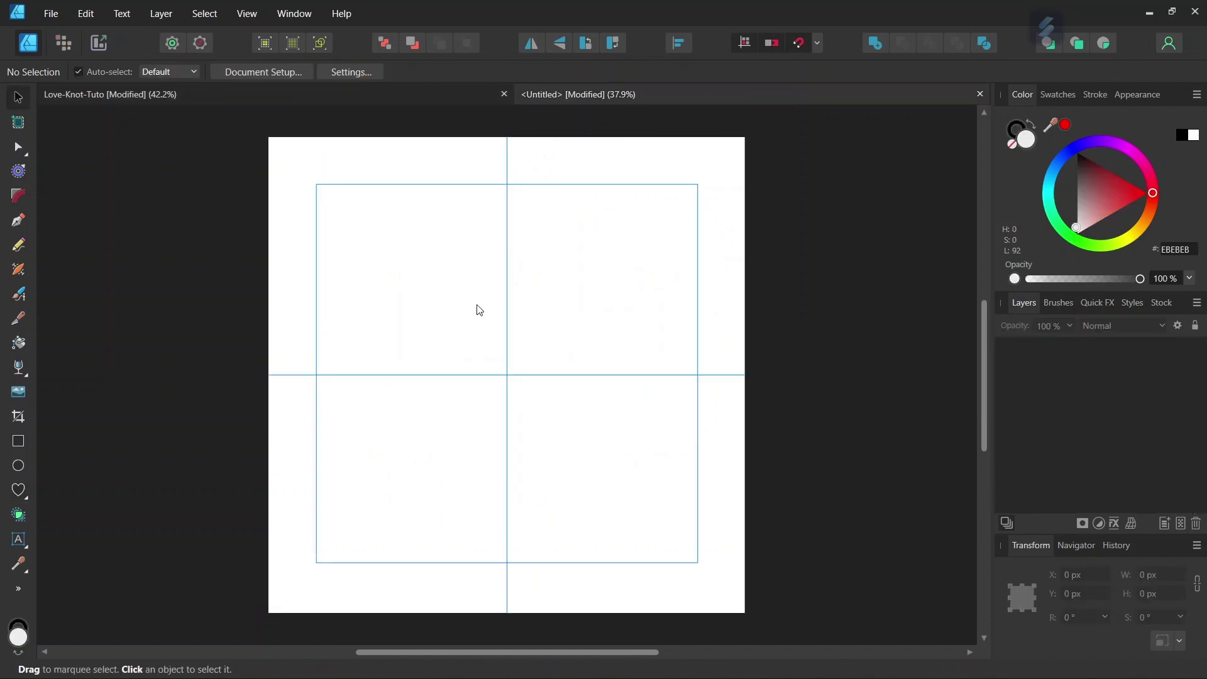
- Draw an unfilled square with a 35 pt black stroke outward from the page centre
click(18, 442)
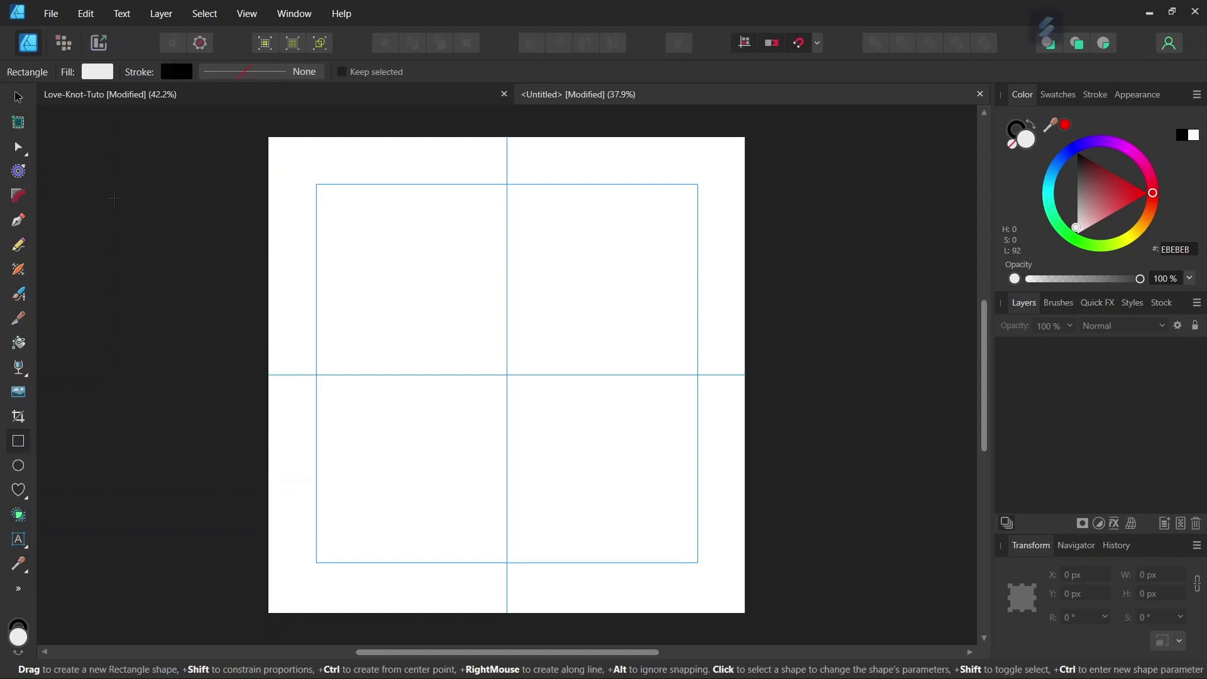
click(98, 74)
click(246, 102)
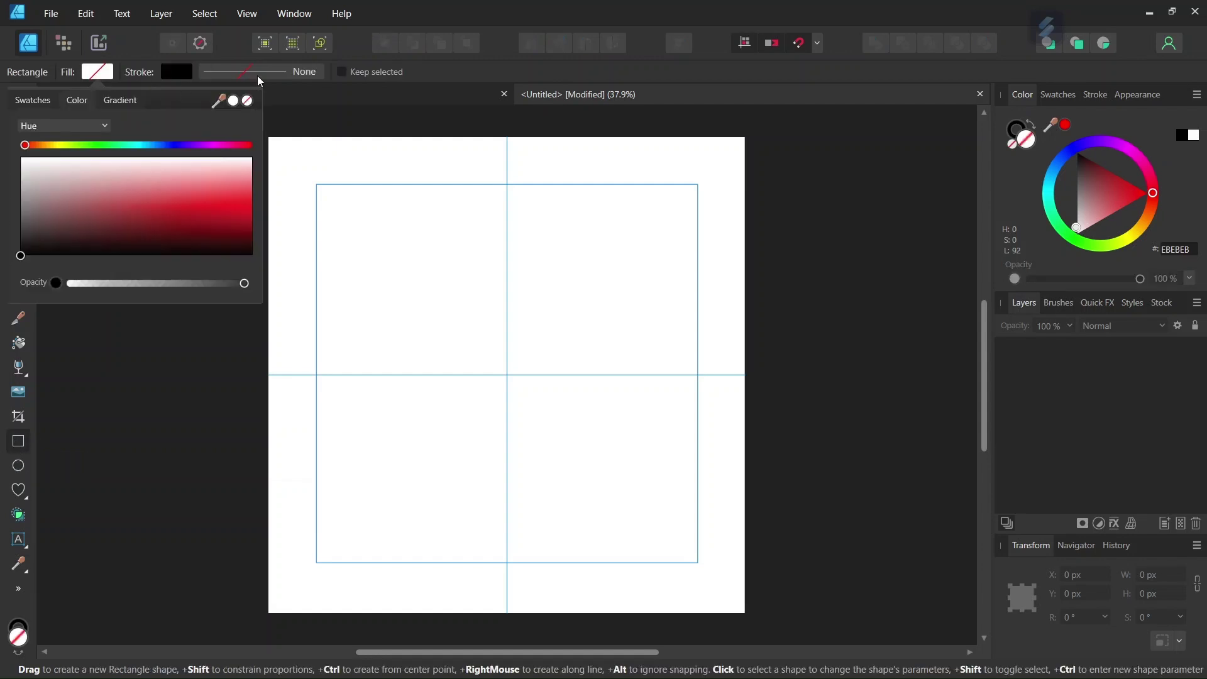
click(259, 73)
click(346, 127)
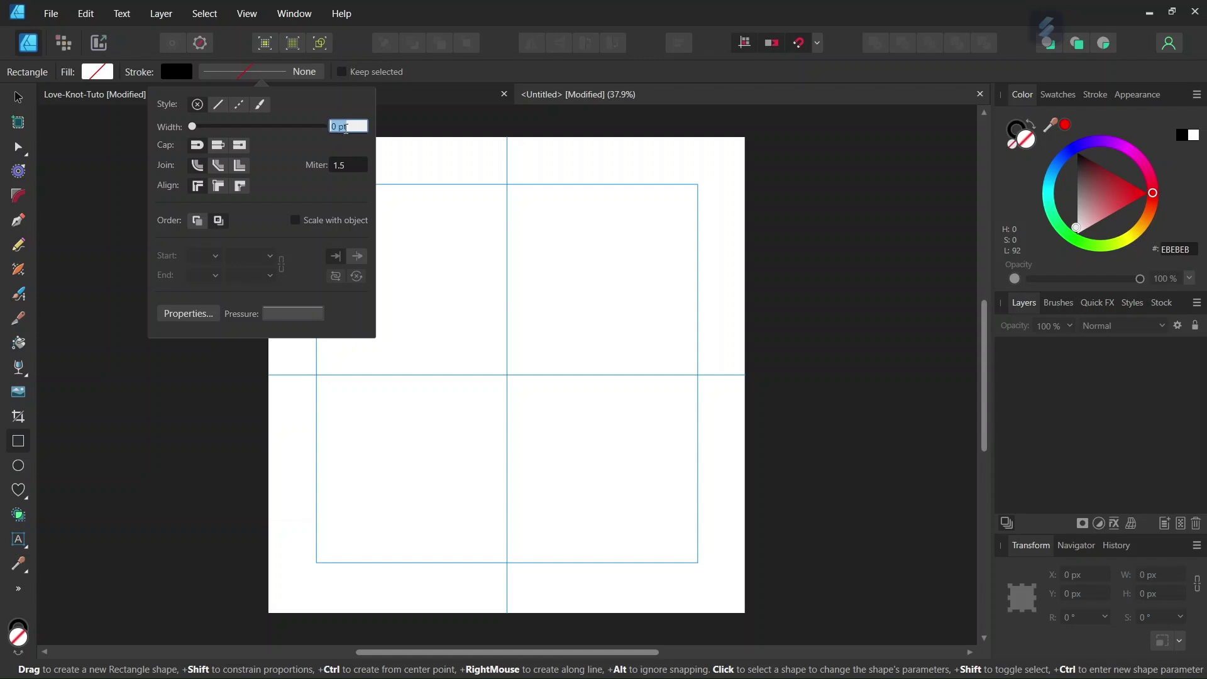
text(35)
key(Return)
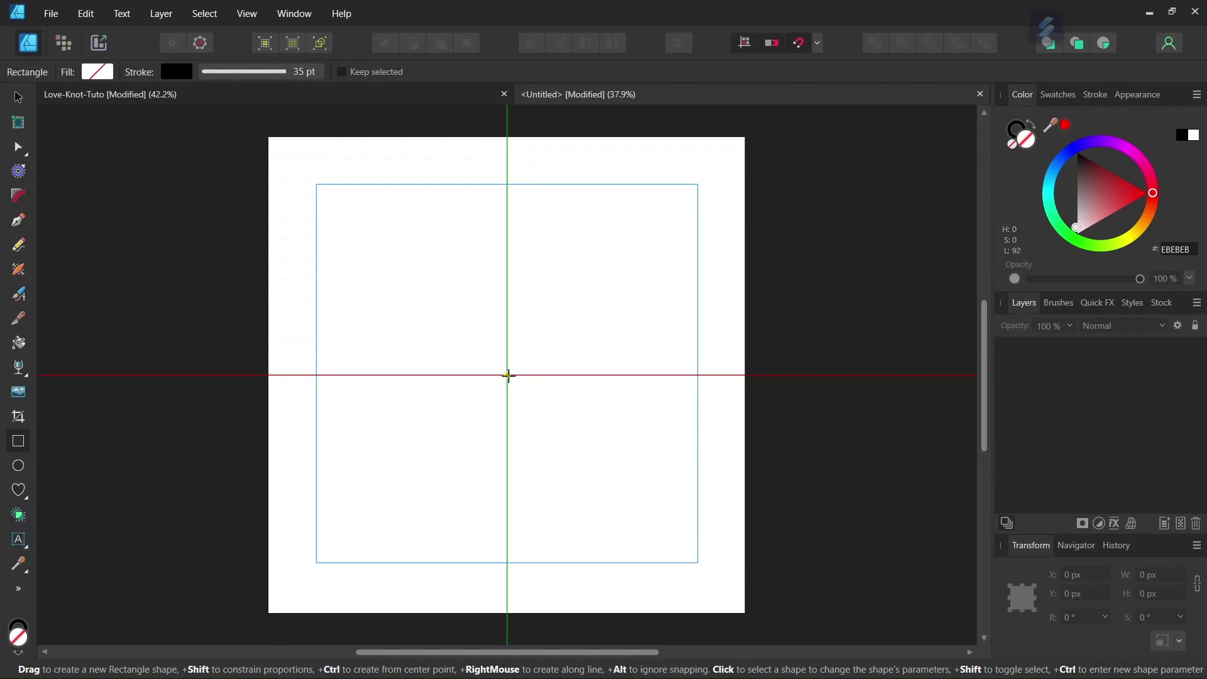
drag(509, 375, 602, 460)
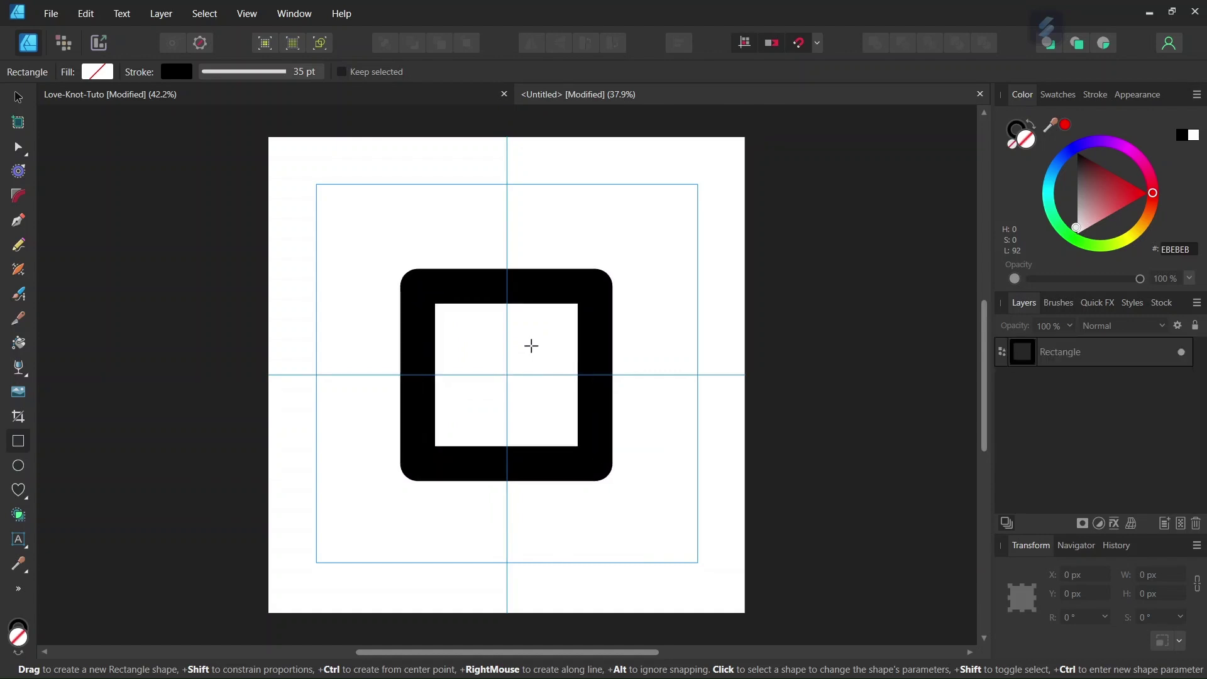
- Give the square outline a miter stroke join, leaving corner type None, then deselect it
click(535, 293)
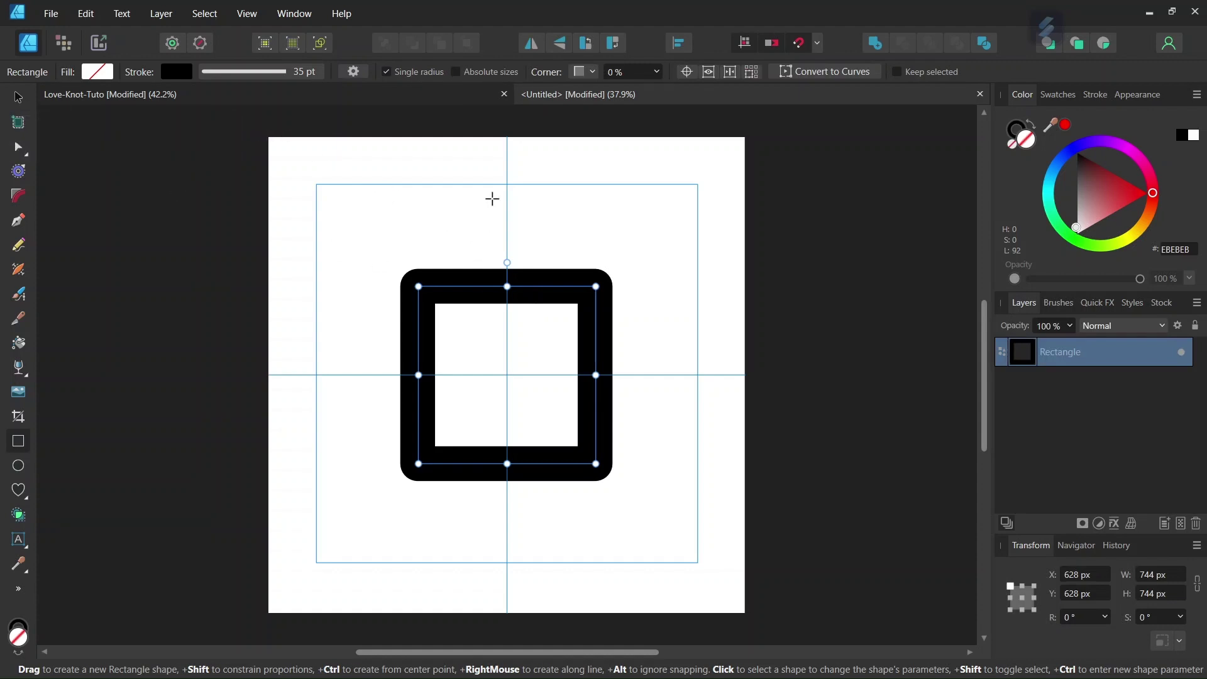
scroll(591, 279, up, 2)
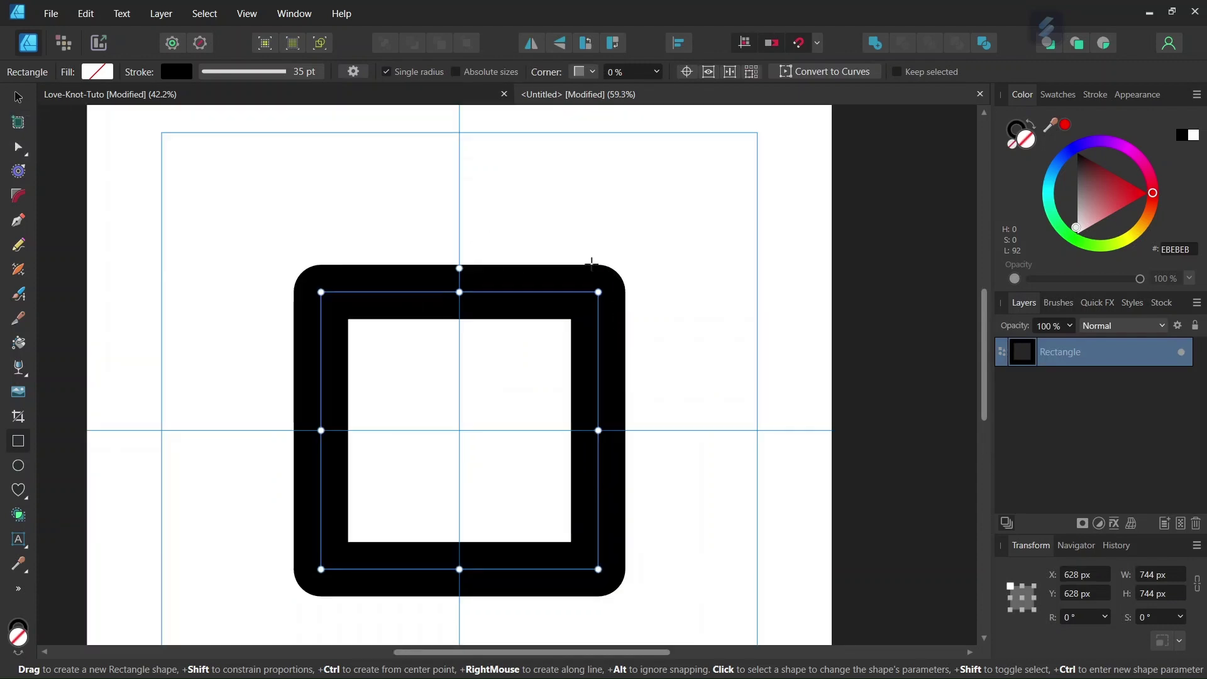
click(593, 71)
click(579, 92)
click(1095, 96)
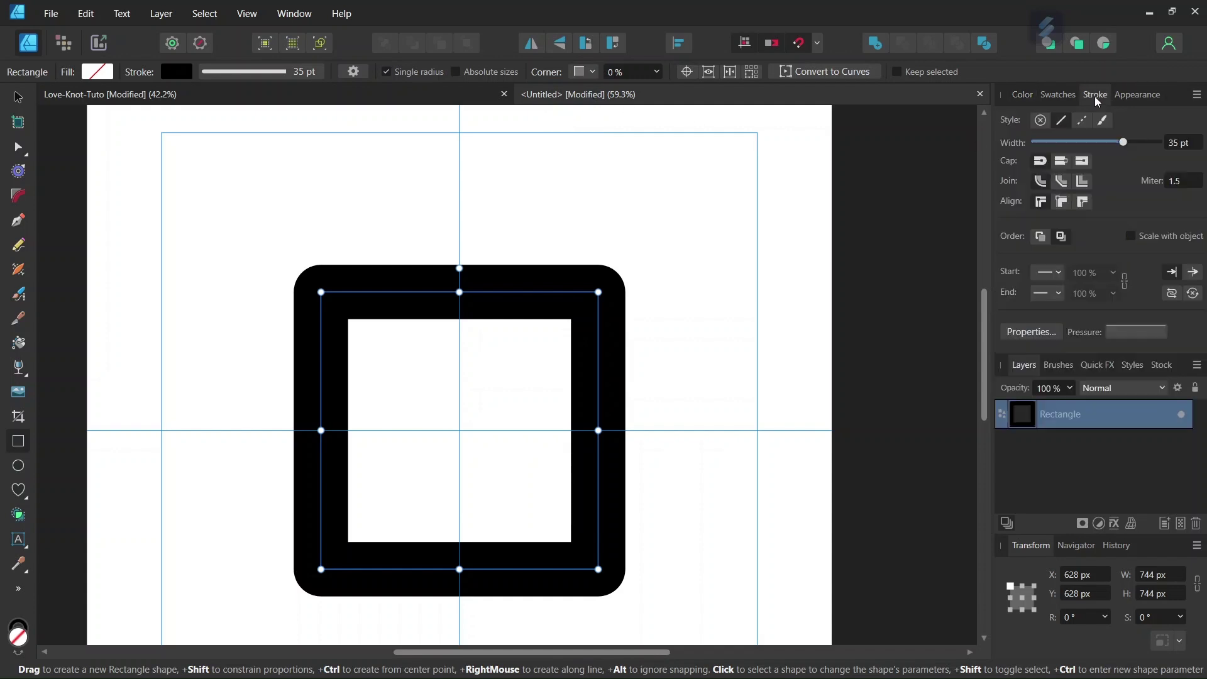
click(1082, 182)
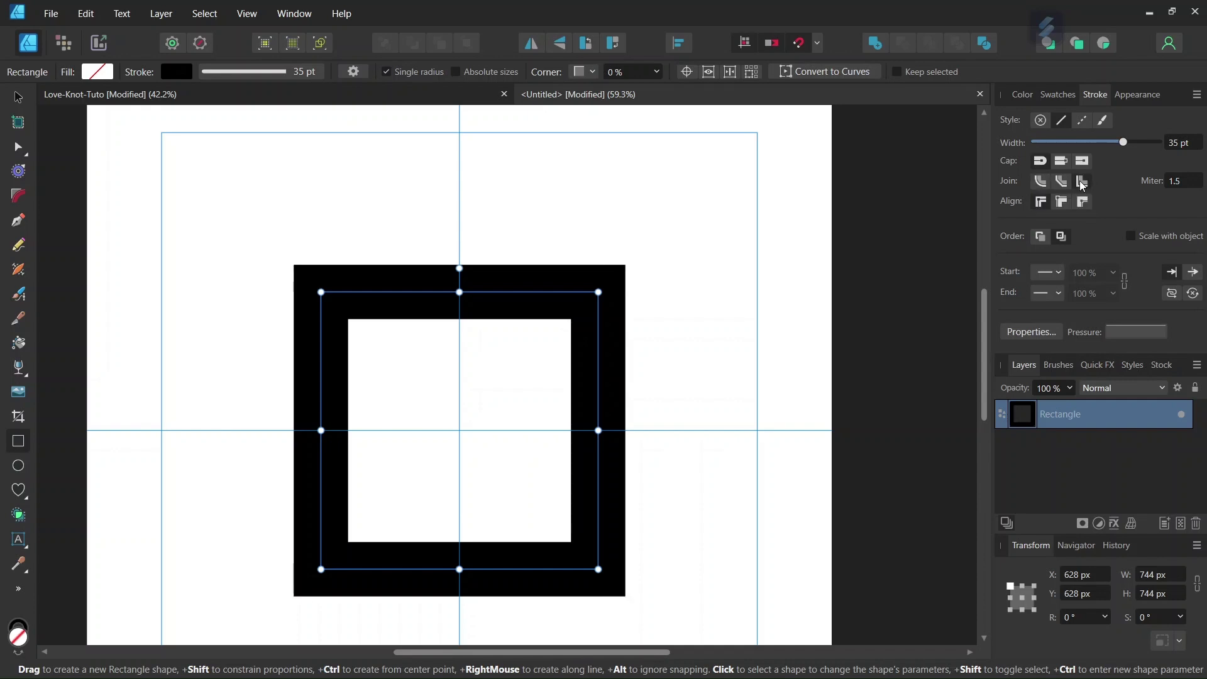
click(677, 312)
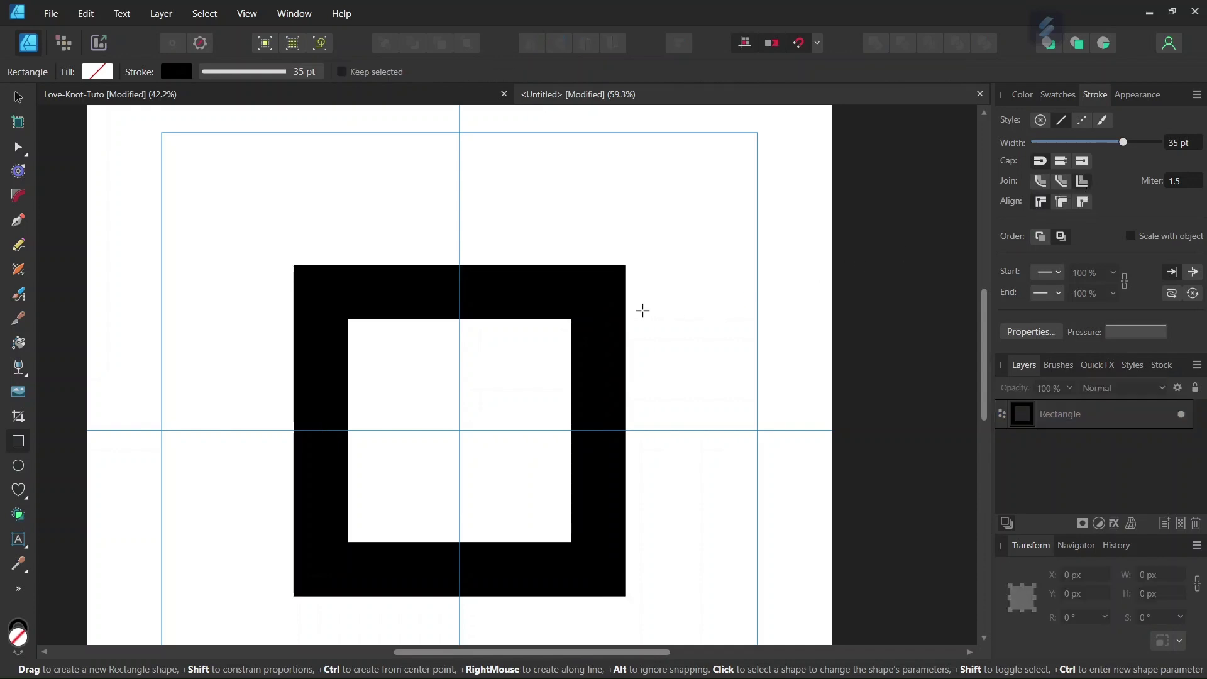
scroll(642, 310, up, 1)
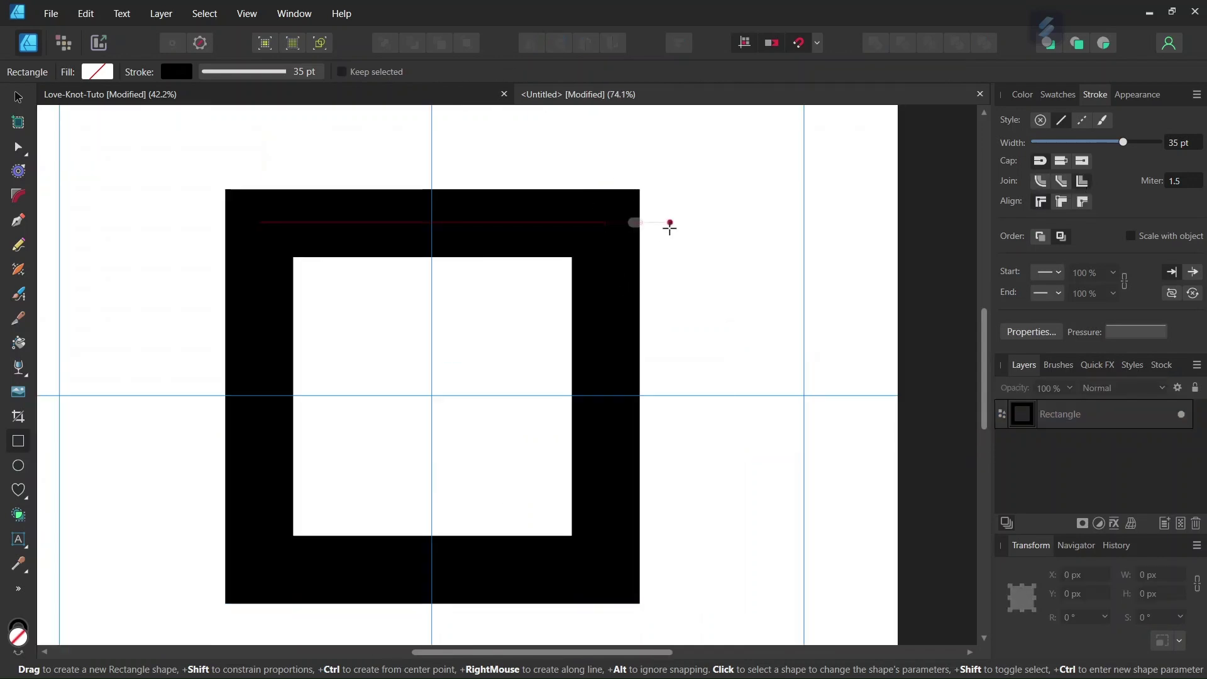
scroll(668, 240, down, 2)
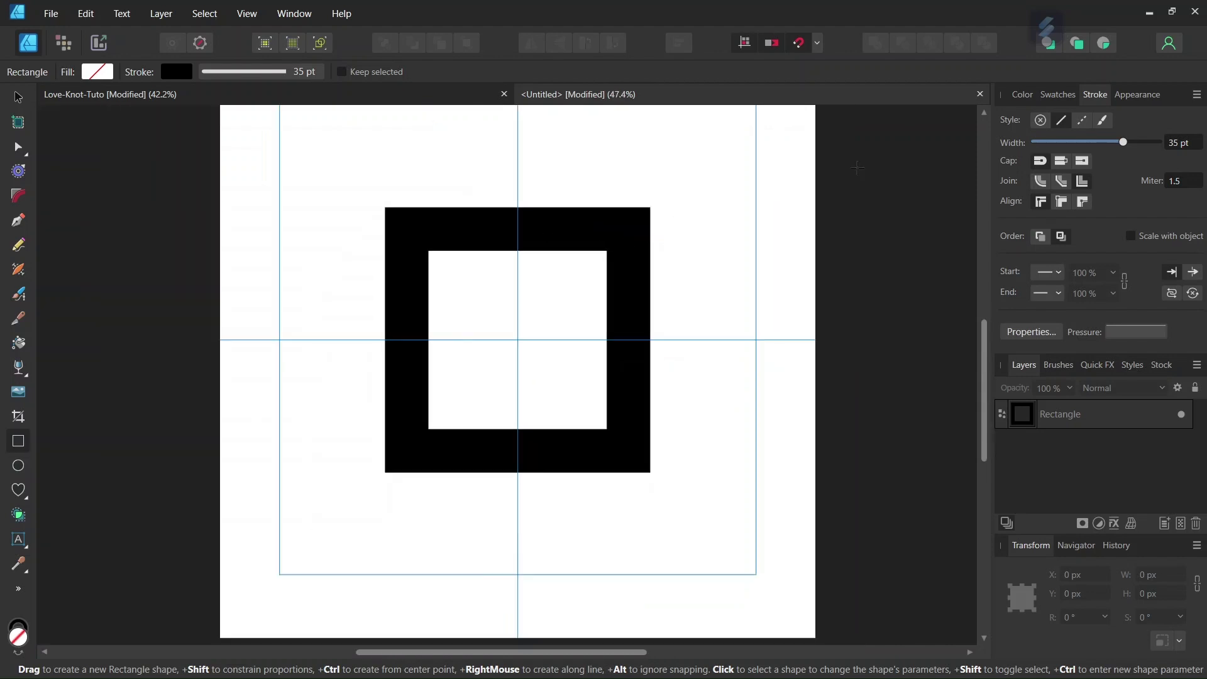
- Draw a rounded rectangle and move it over the upper half of the square frame
click(1025, 94)
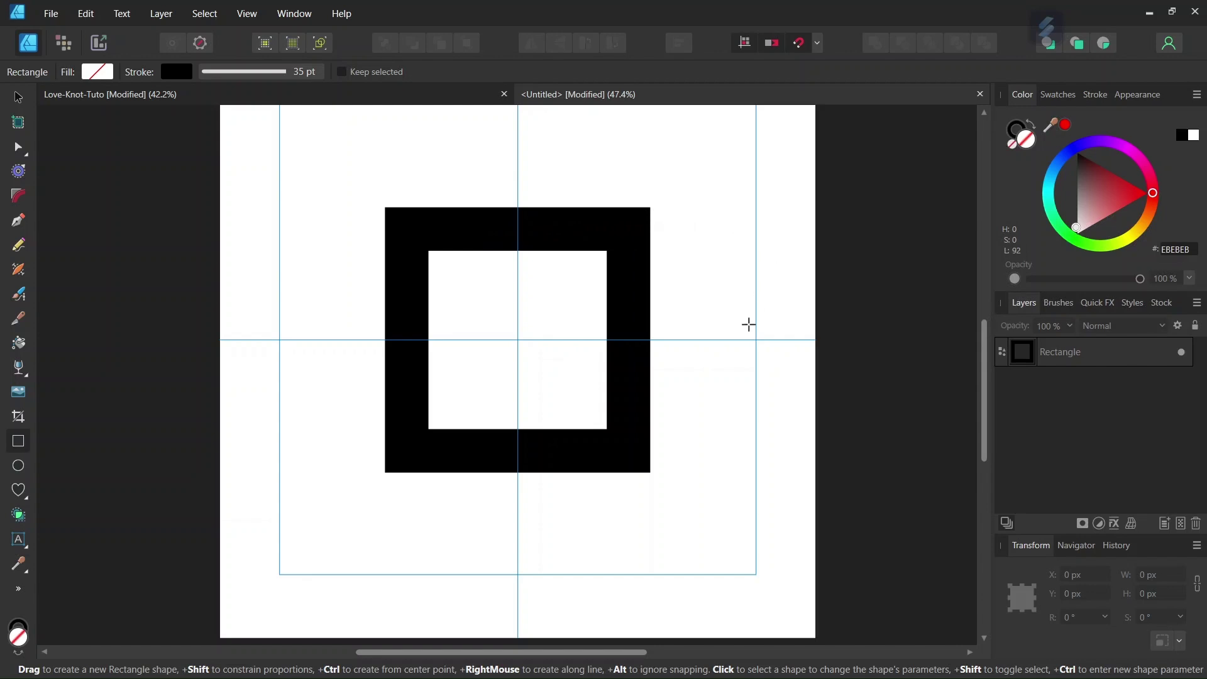
click(28, 499)
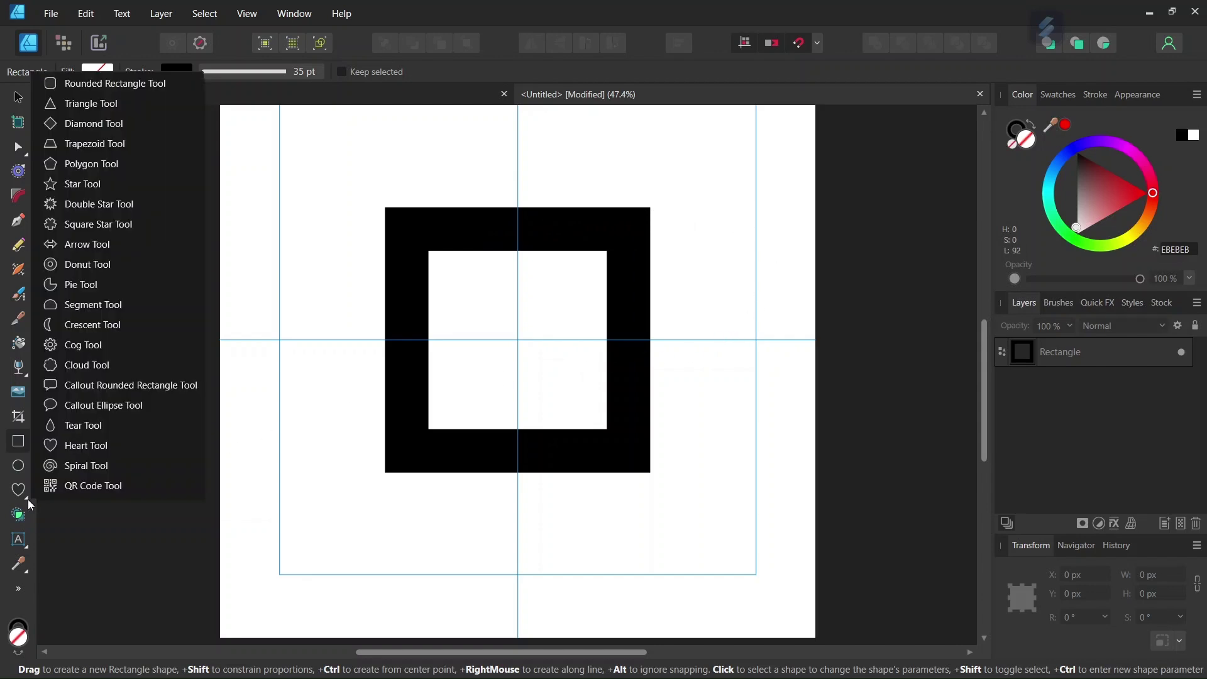
click(93, 82)
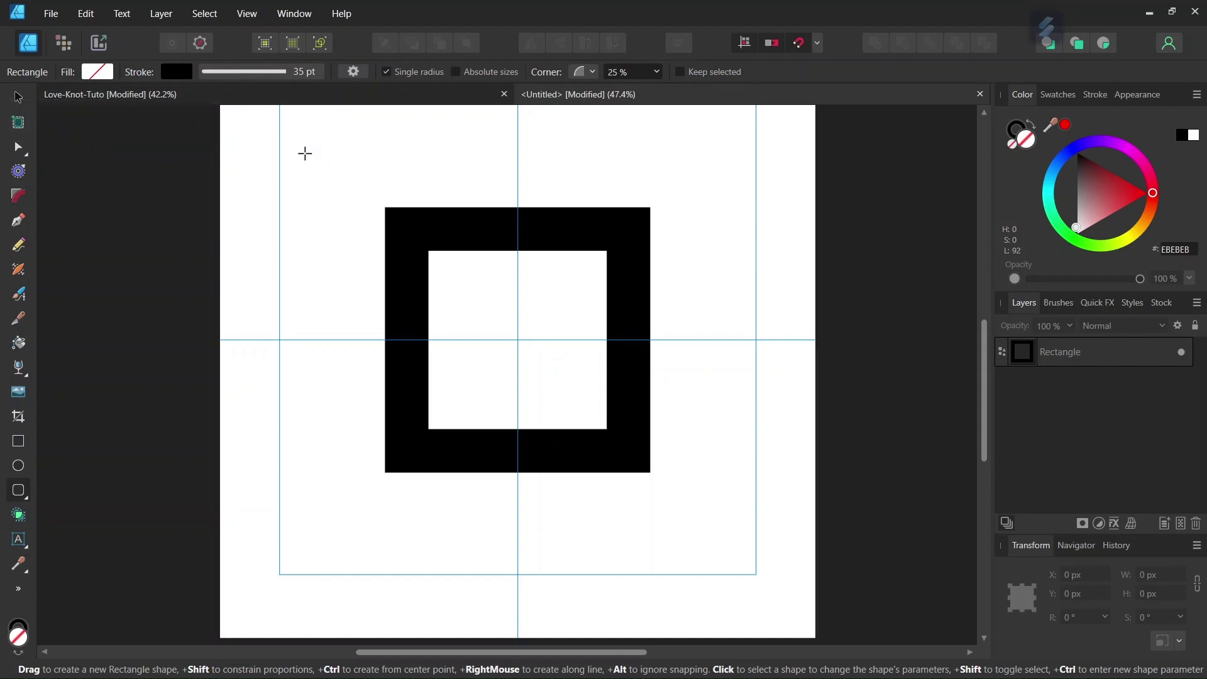
drag(303, 149, 484, 237)
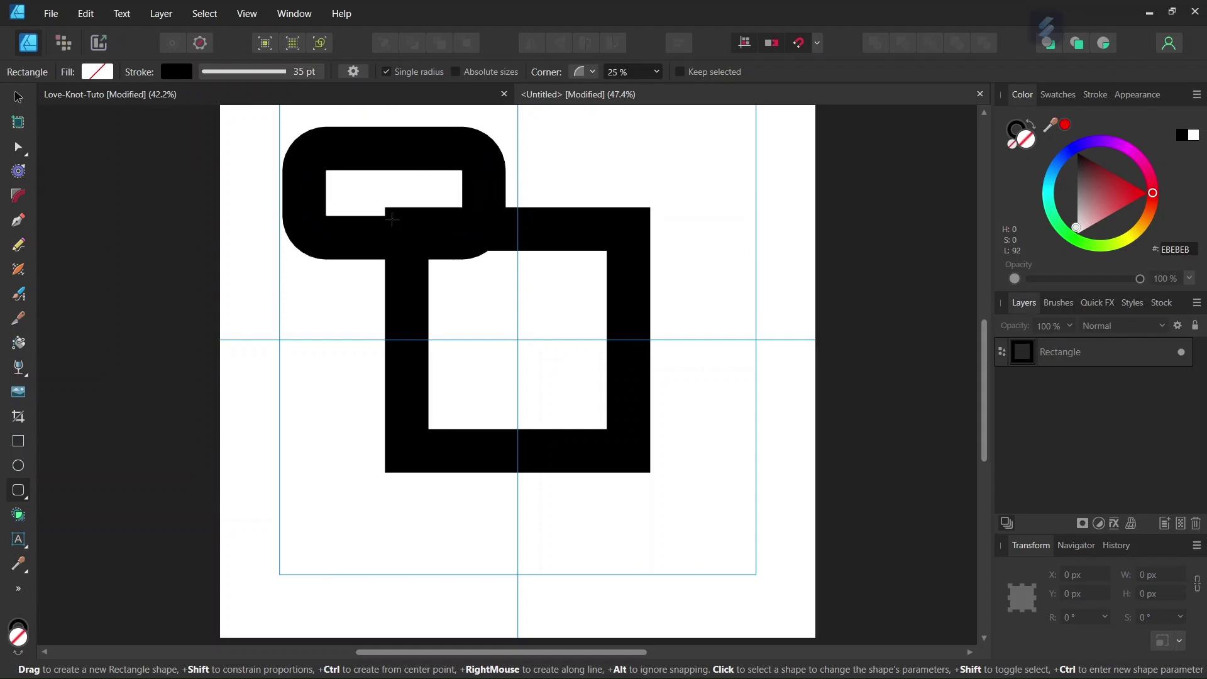
click(19, 97)
click(313, 164)
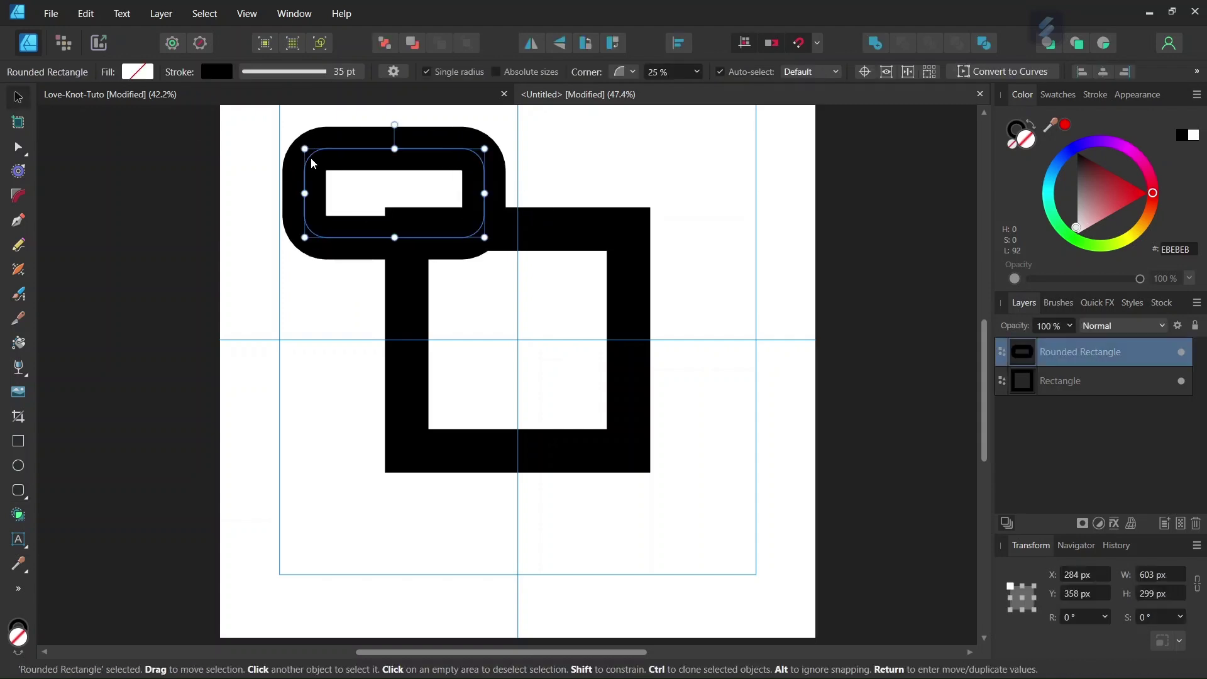
drag(337, 157, 460, 259)
- Stretch the loop to 372 px tall, round its corners to ~53 %, and widen it past both sides
scroll(501, 305, up, 3)
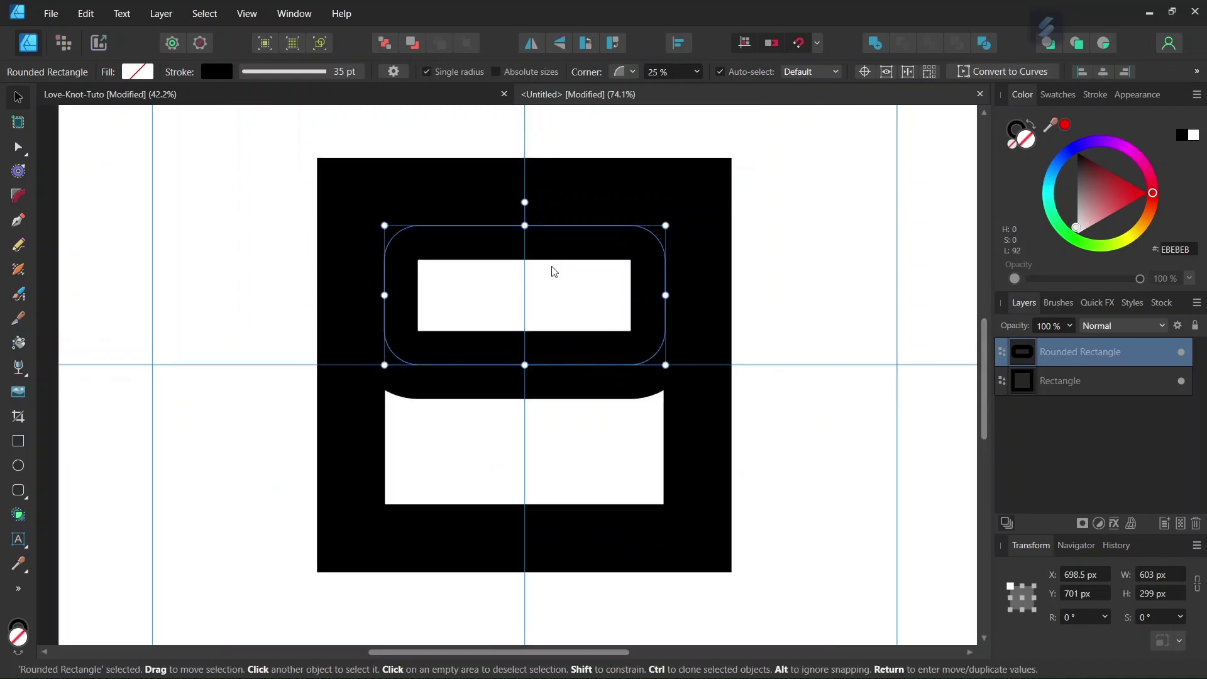
drag(525, 223, 522, 191)
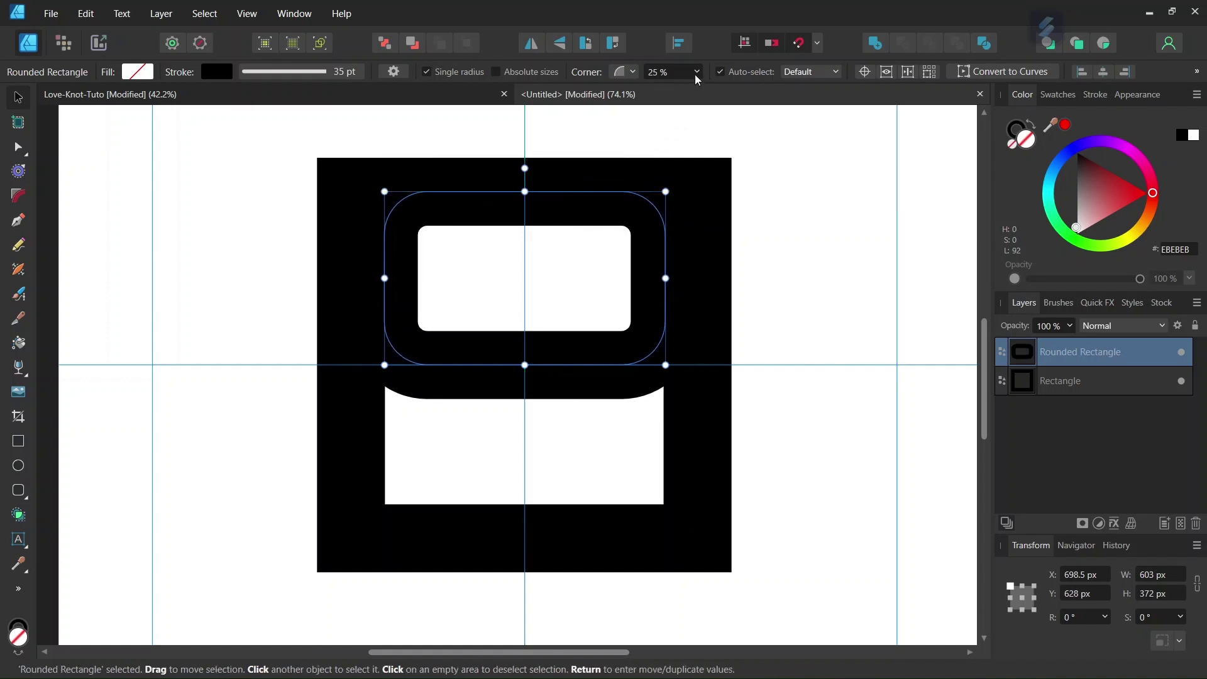
click(631, 242)
click(629, 210)
click(699, 73)
drag(703, 92, 731, 93)
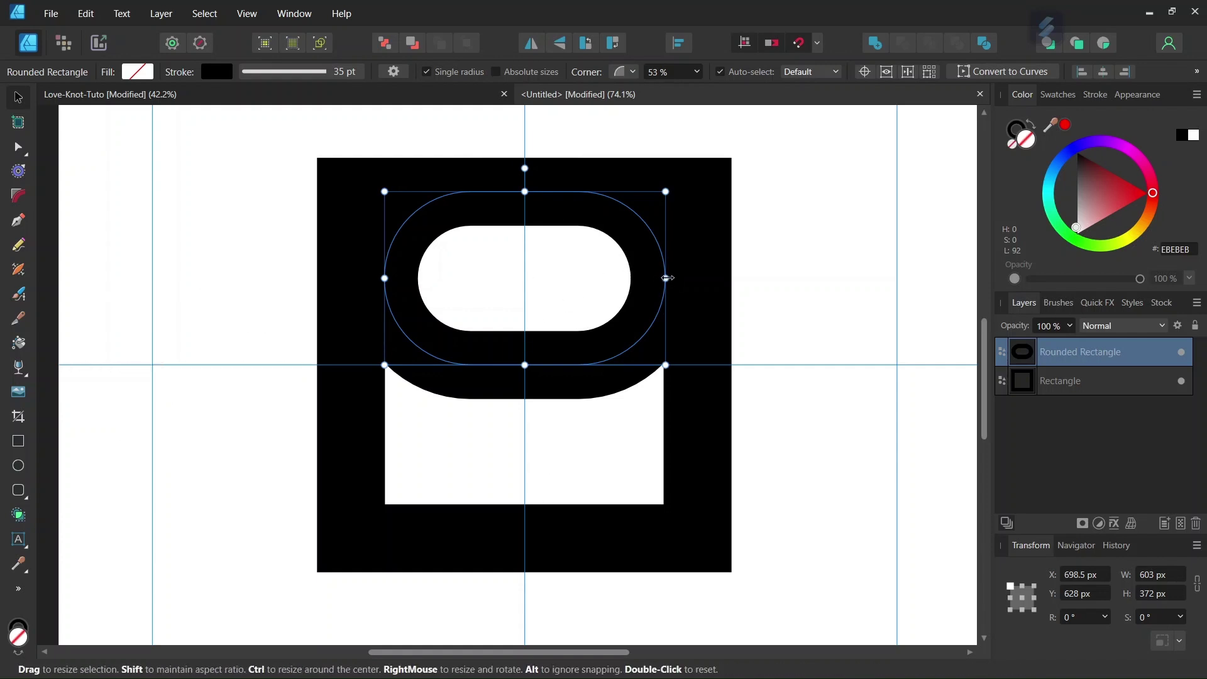
drag(668, 278, 831, 285)
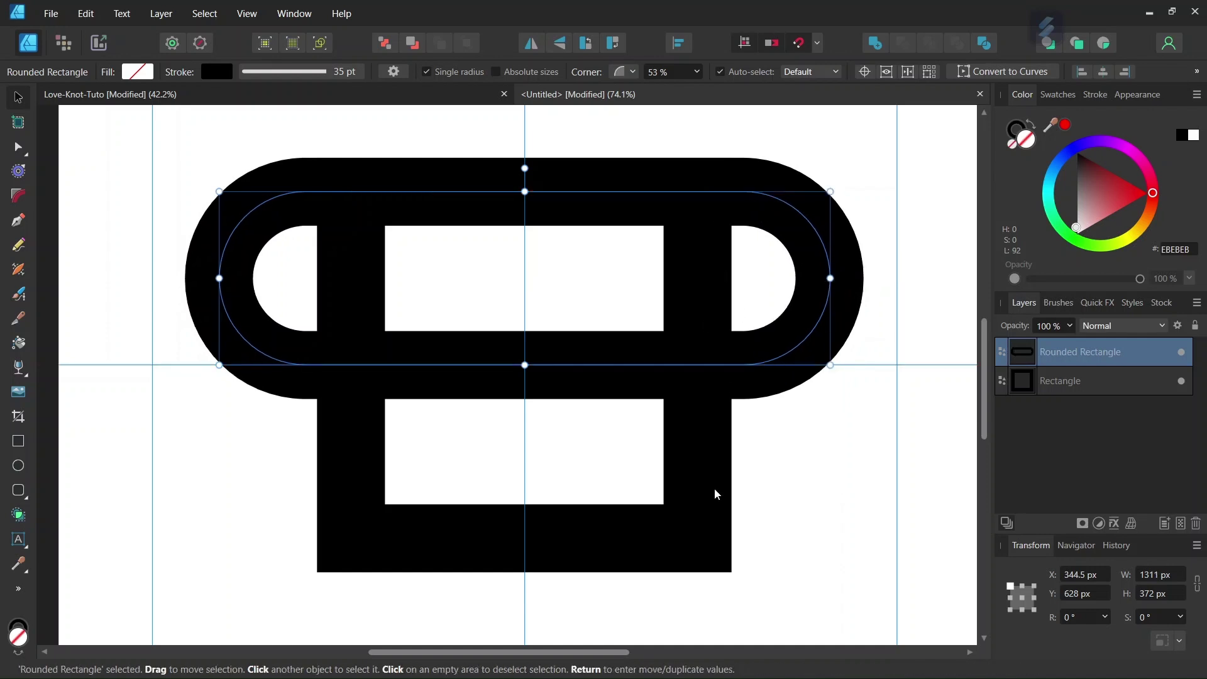
scroll(705, 459, down, 3)
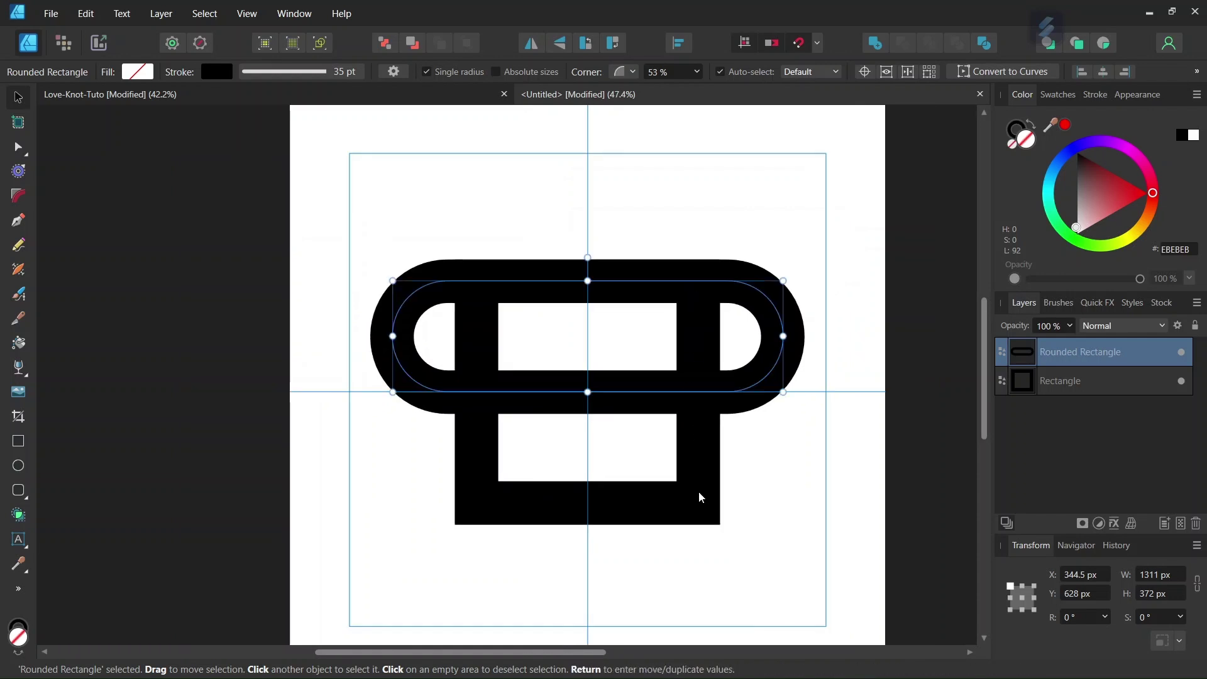
click(472, 230)
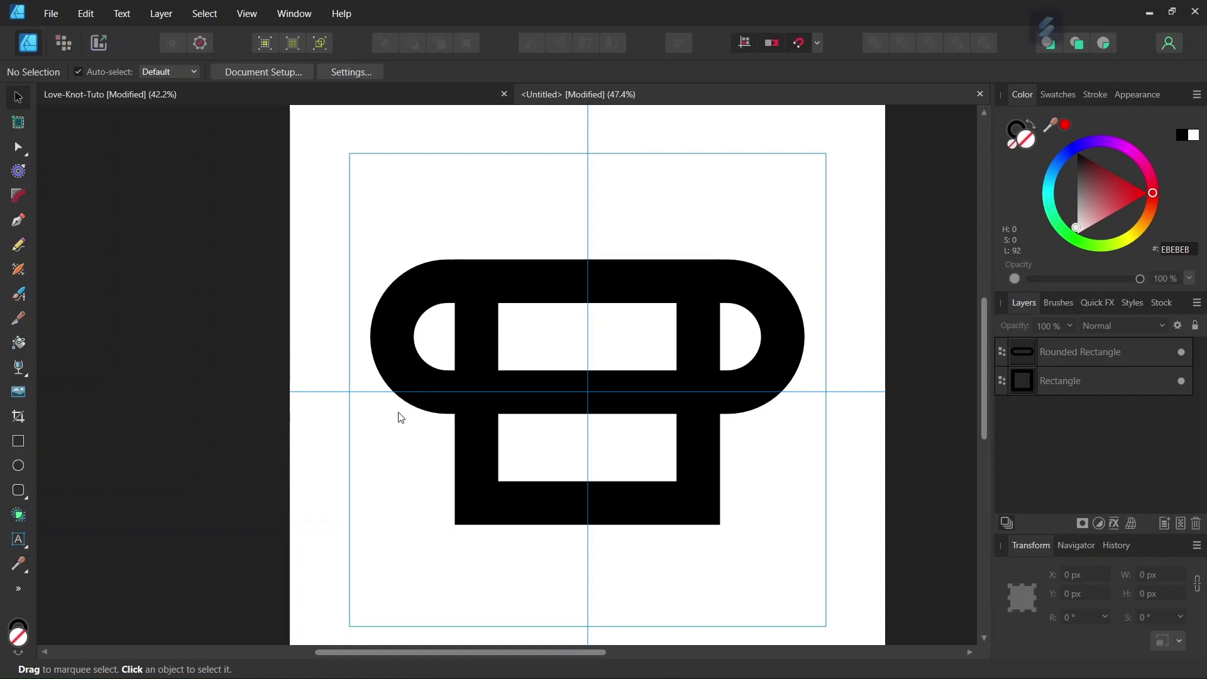
- Expand the strokes of the loop and square frame into filled curves, then reselect both
key(ctrl+a)
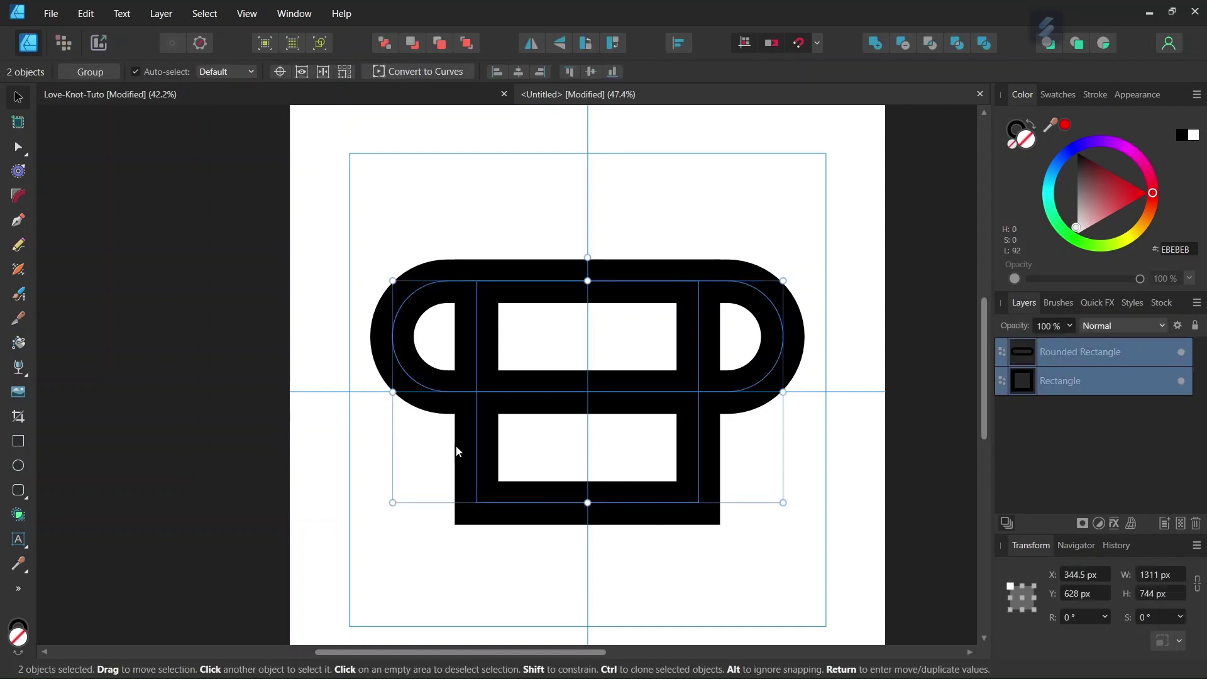
click(161, 14)
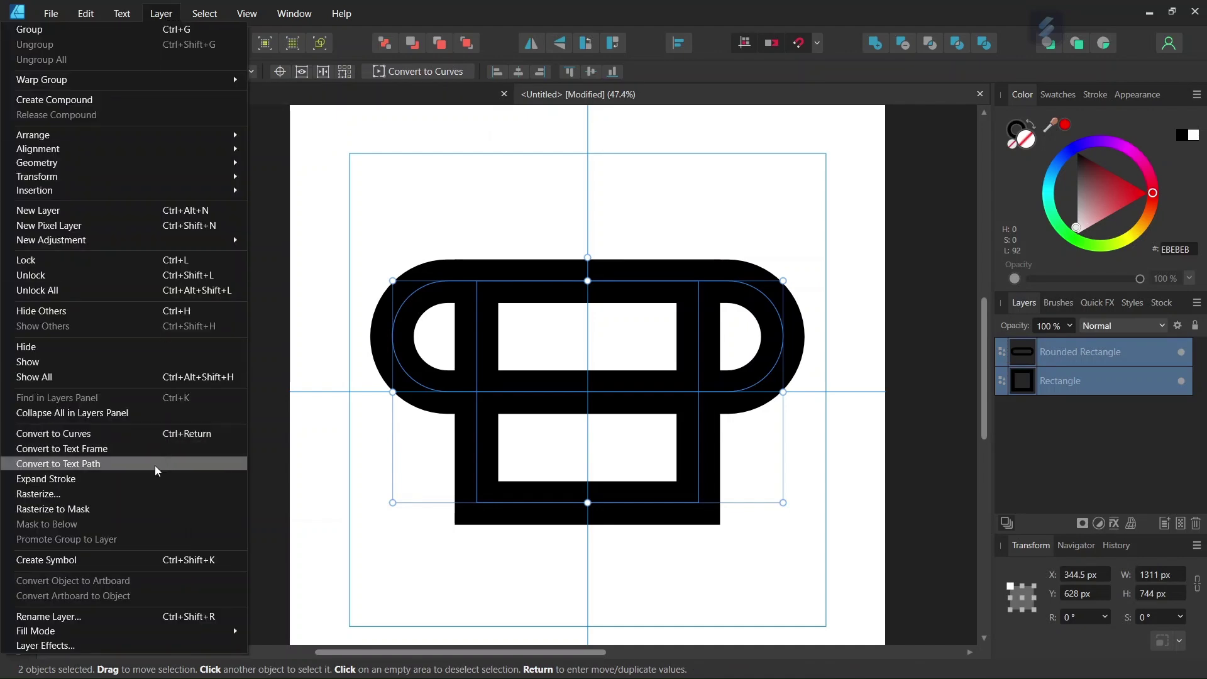
click(145, 479)
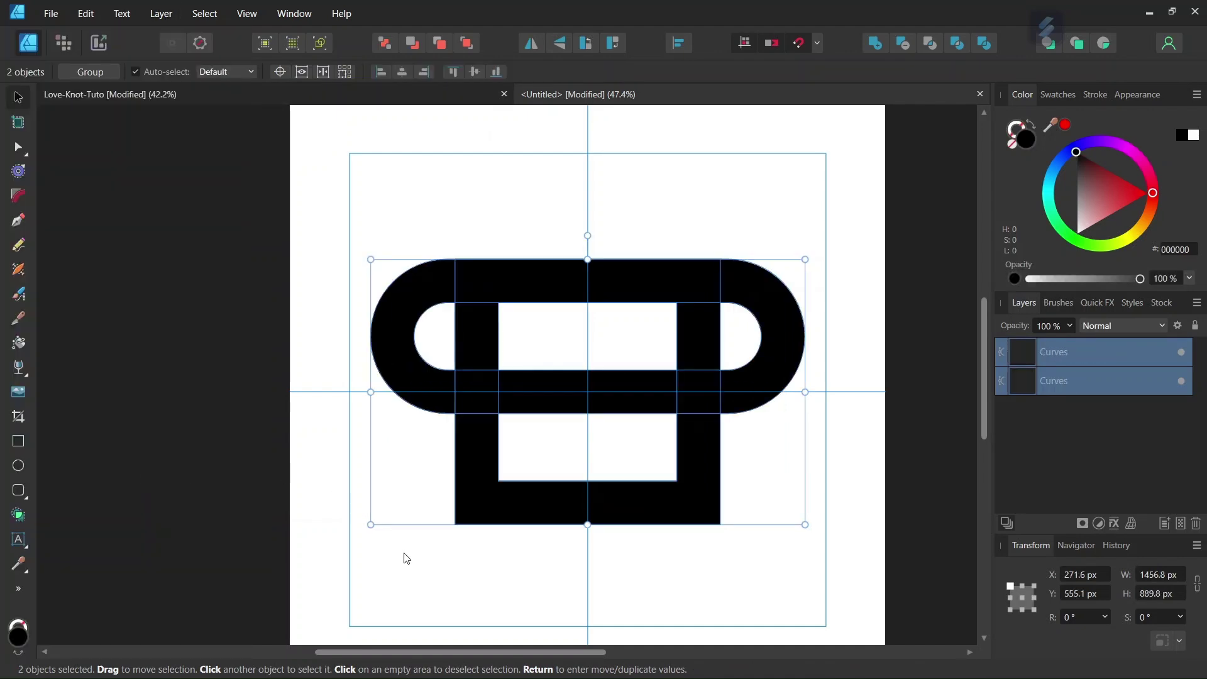
click(476, 585)
click(686, 488)
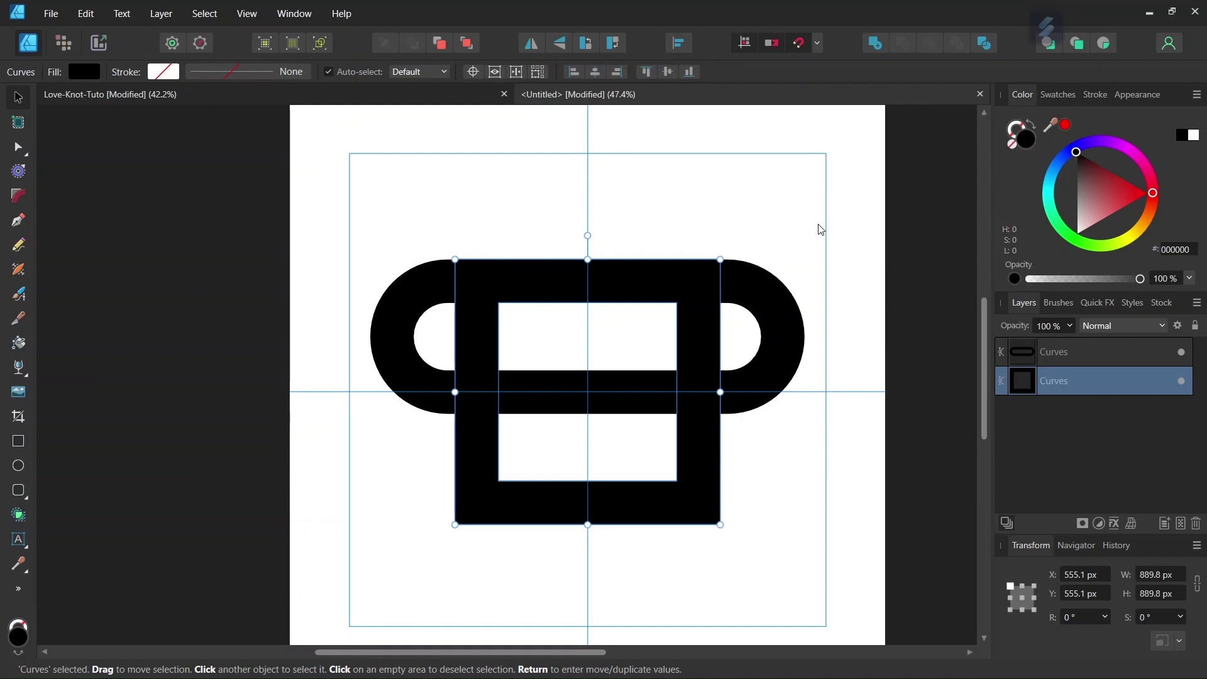
click(814, 242)
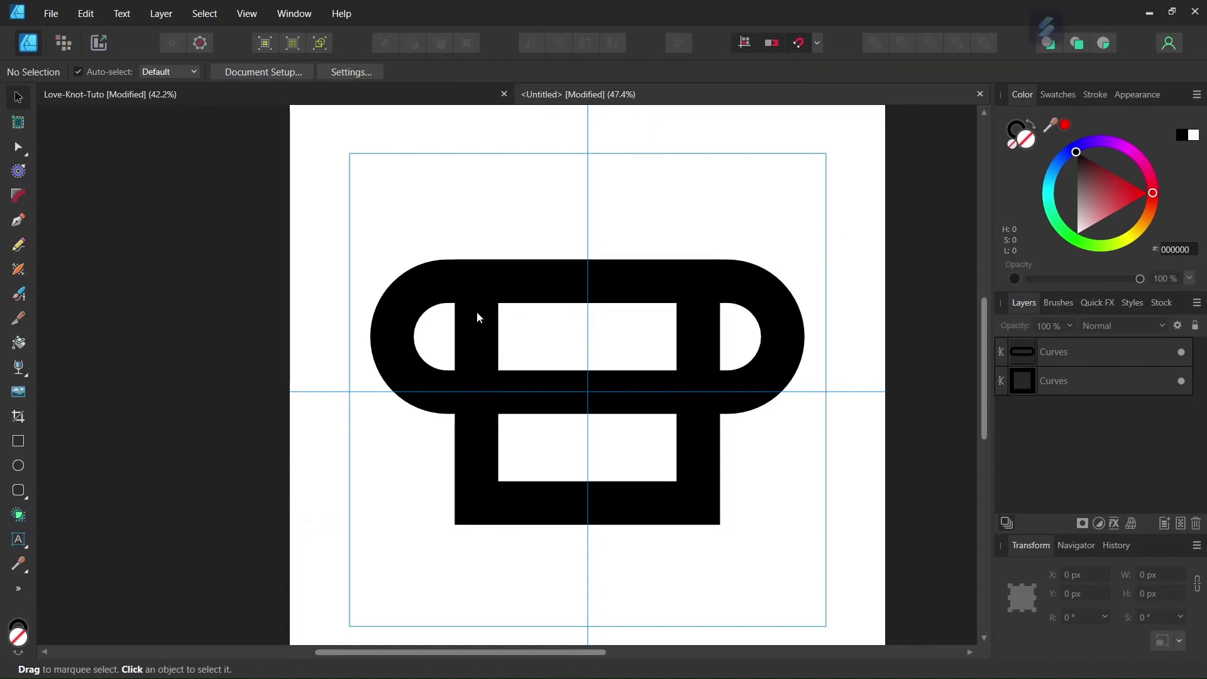
key(ctrl+a)
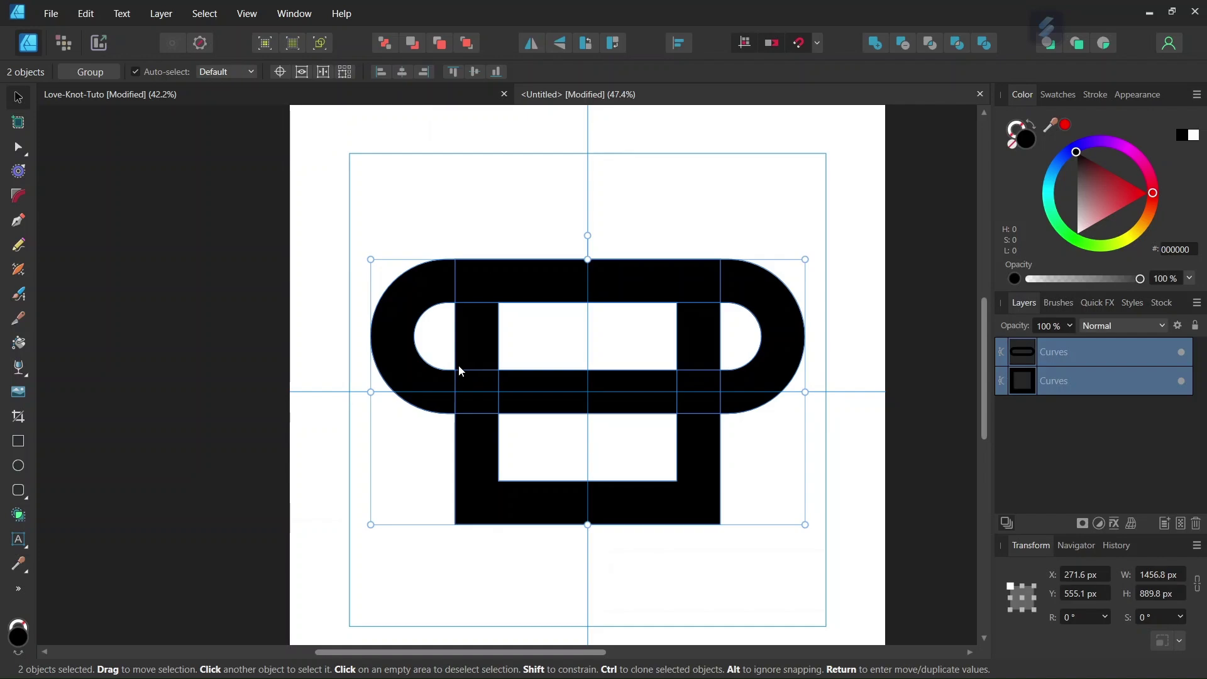
- Subtract the loop's left rounded end with the Shape Builder, then select the trimmed loop
click(18, 517)
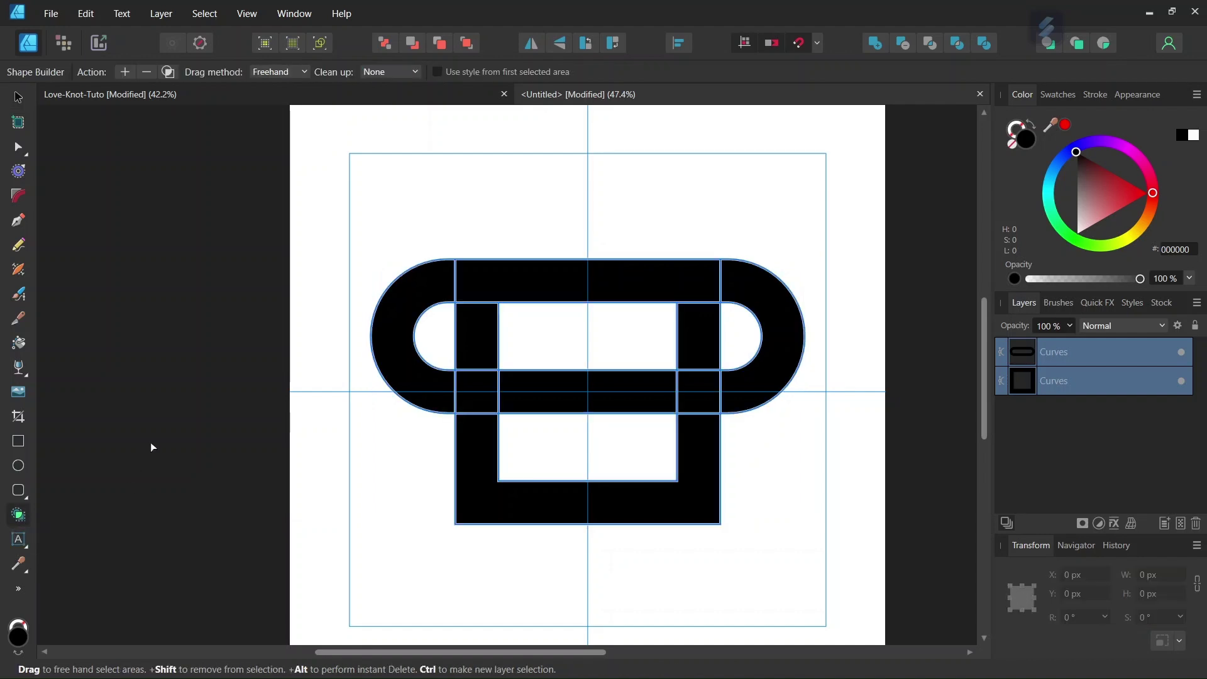
click(145, 73)
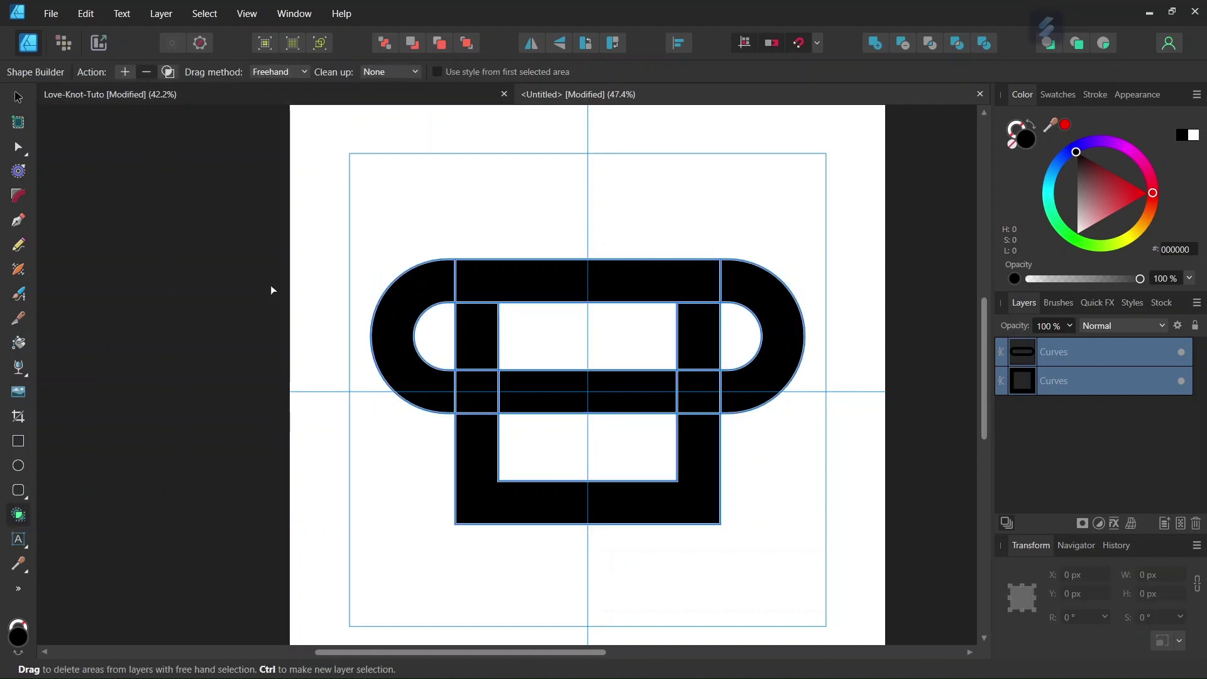
click(399, 349)
click(25, 108)
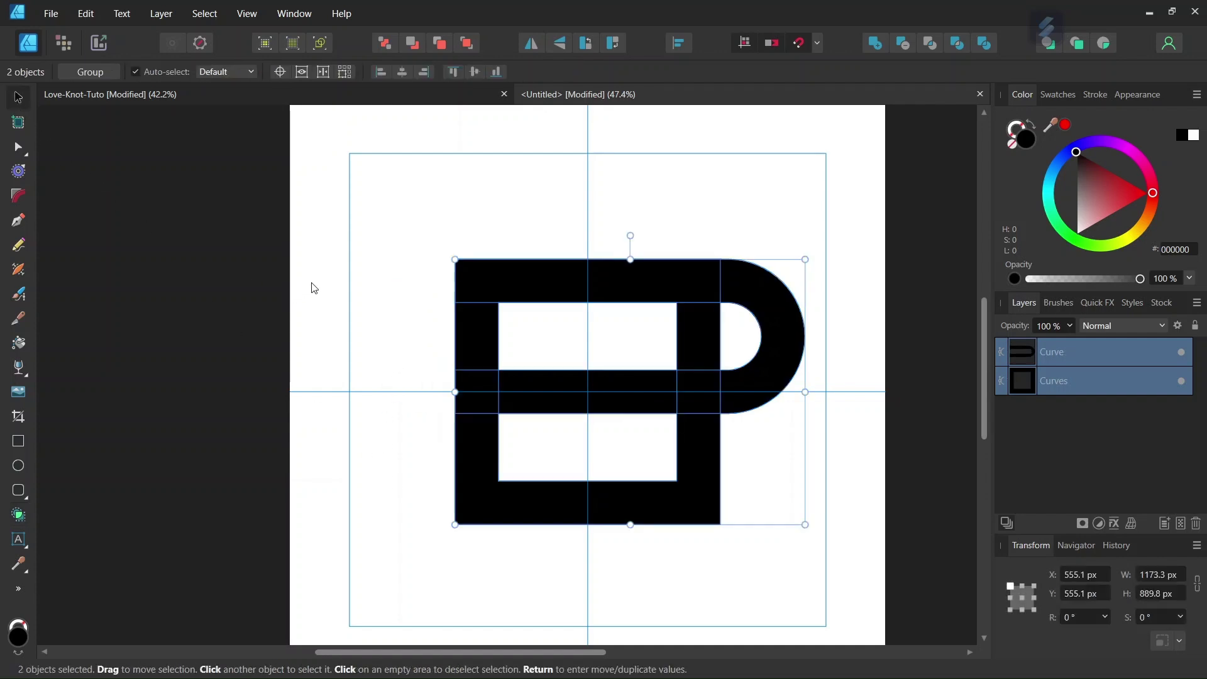
click(364, 323)
scroll(606, 505, down, 1)
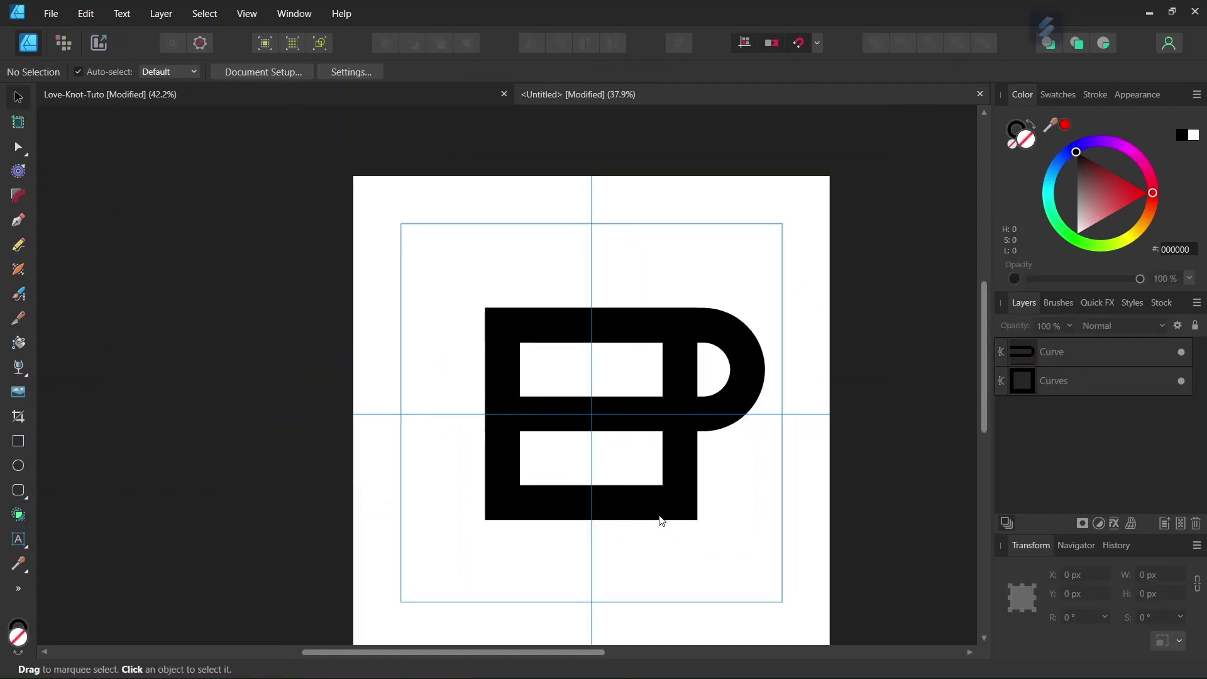
scroll(659, 510, up, 1)
click(757, 342)
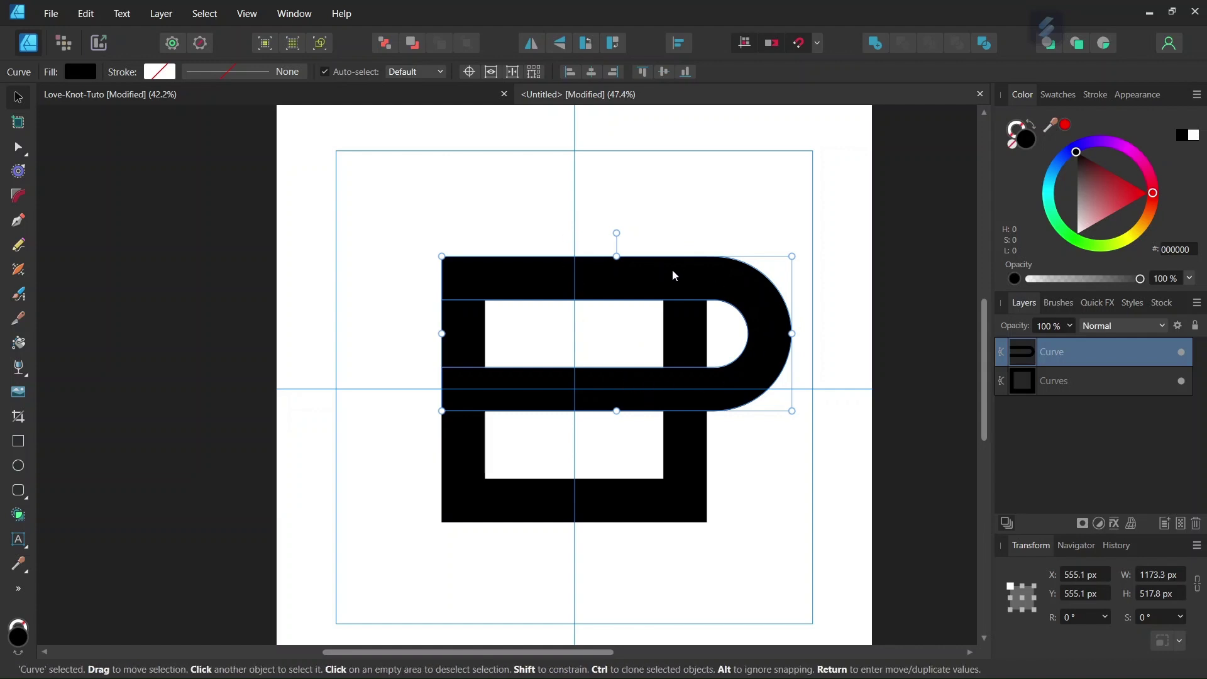
- Duplicate the trimmed loop, rotate the copy 90°, and move it down to the knot centre
key(ctrl+j)
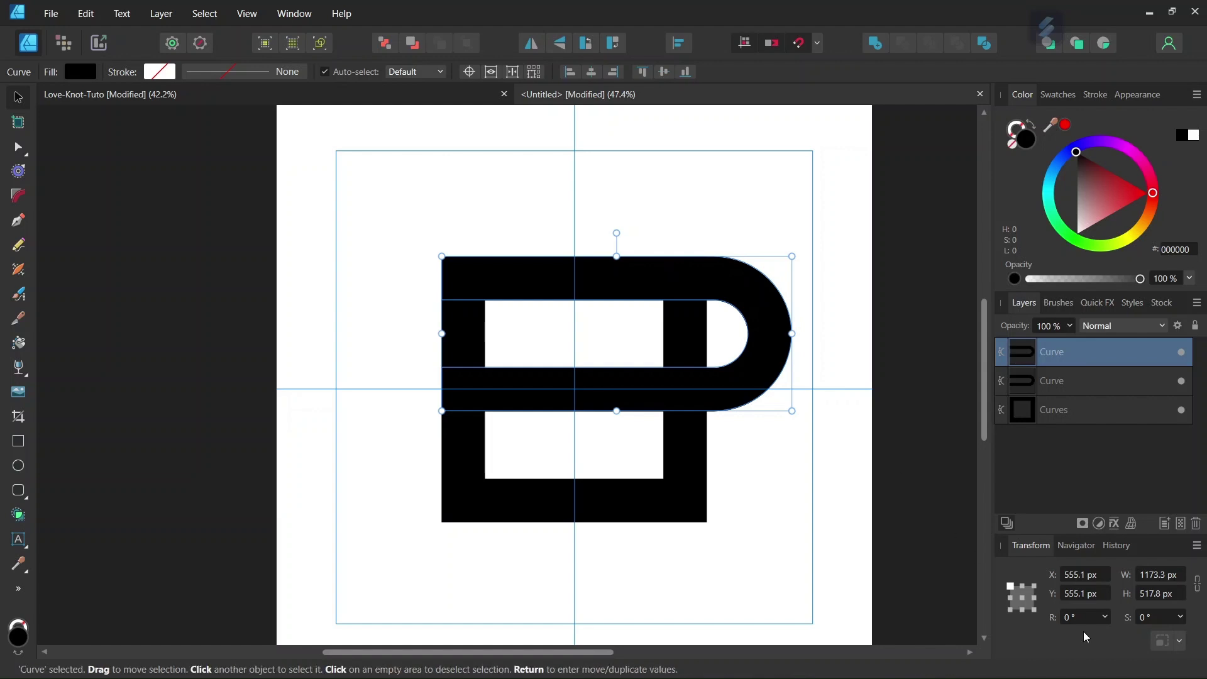
click(1082, 619)
text(90)
key(Return)
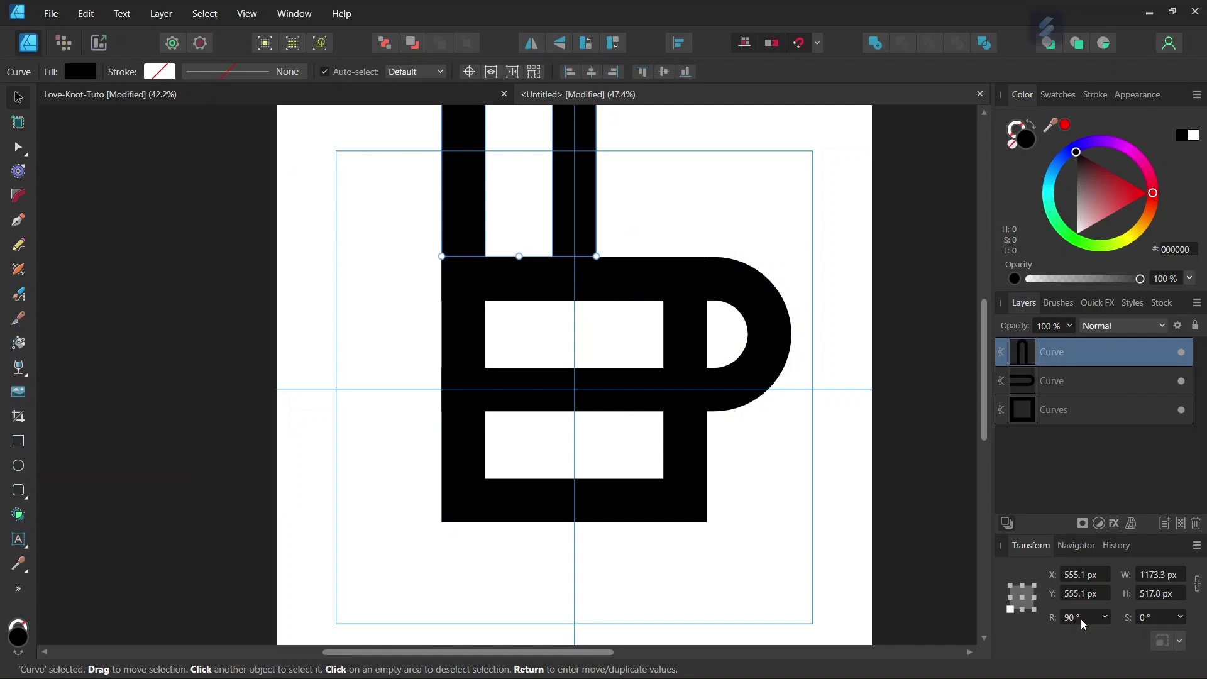
drag(584, 224, 699, 495)
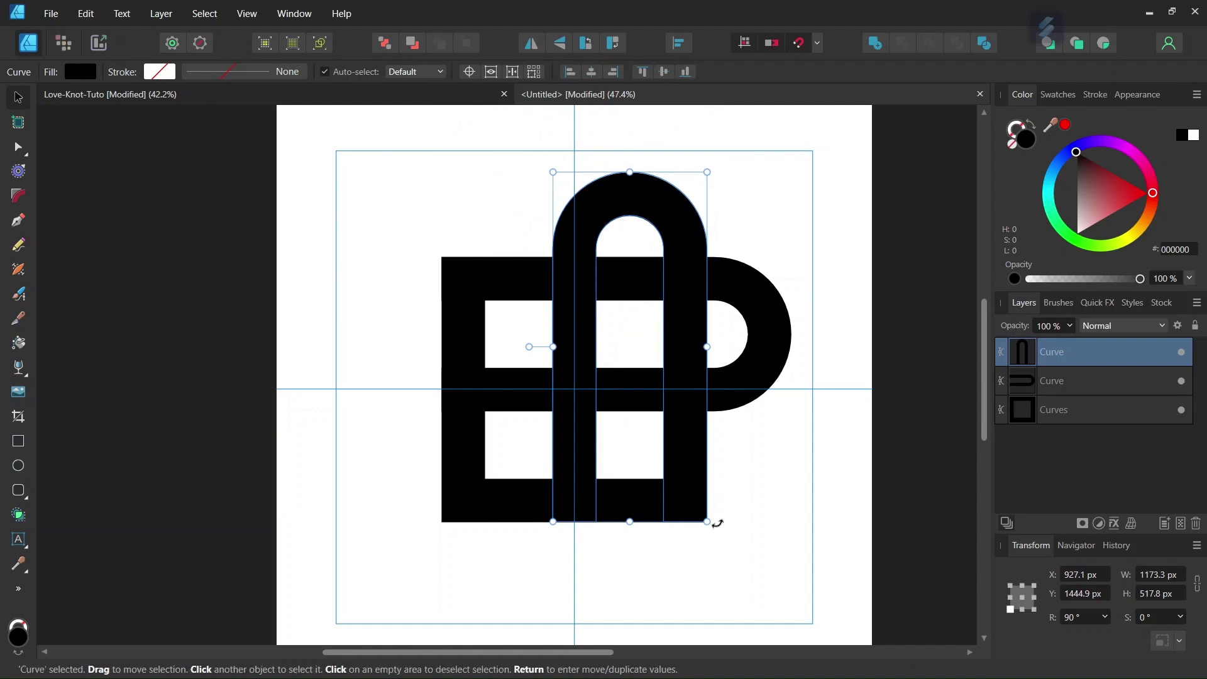
click(485, 483)
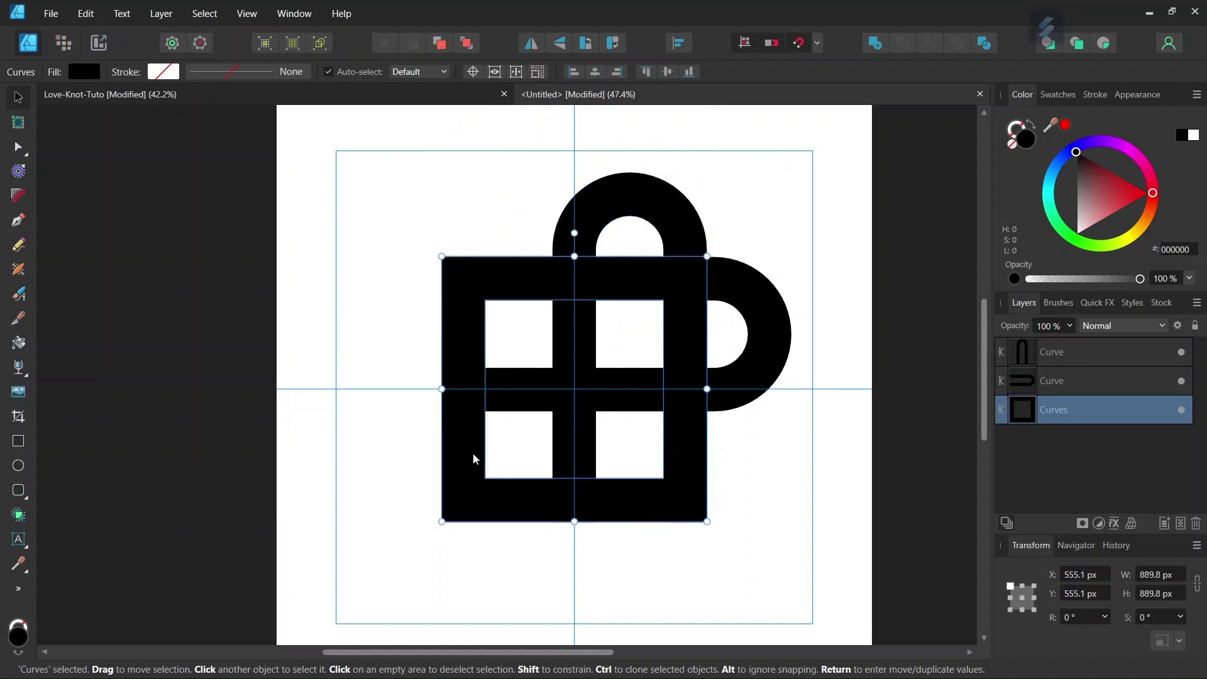
click(393, 478)
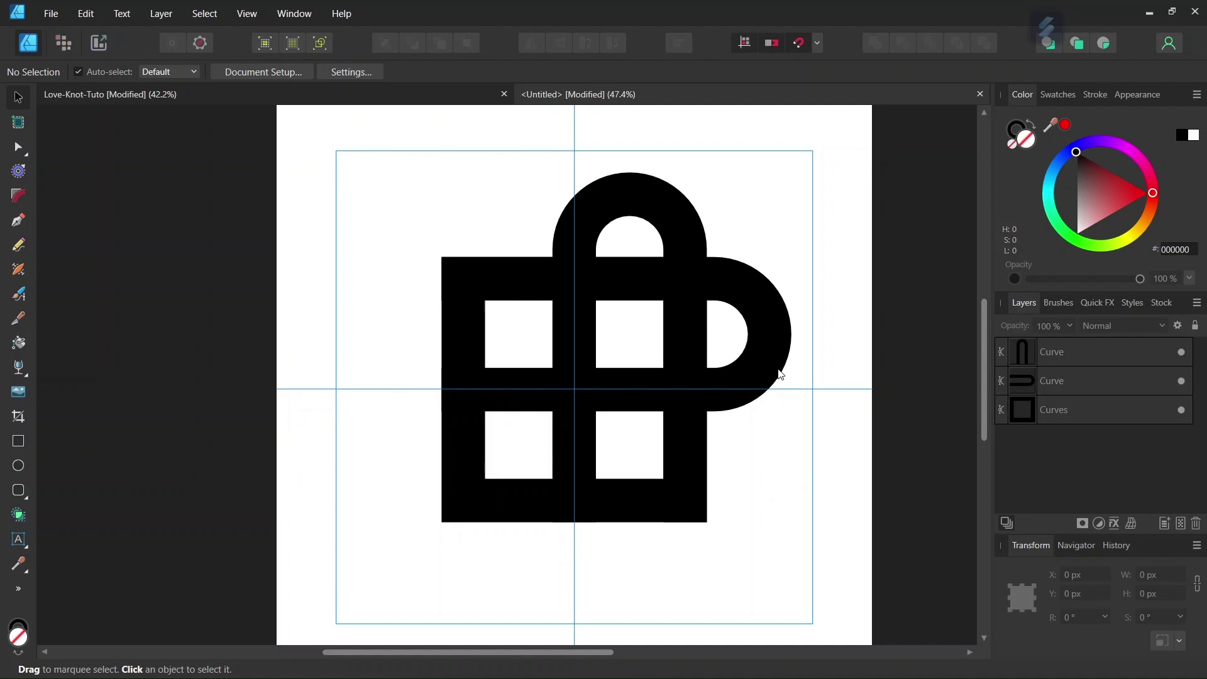
- Duplicate both loops and rotate the copies 180° around the guide intersection
click(779, 347)
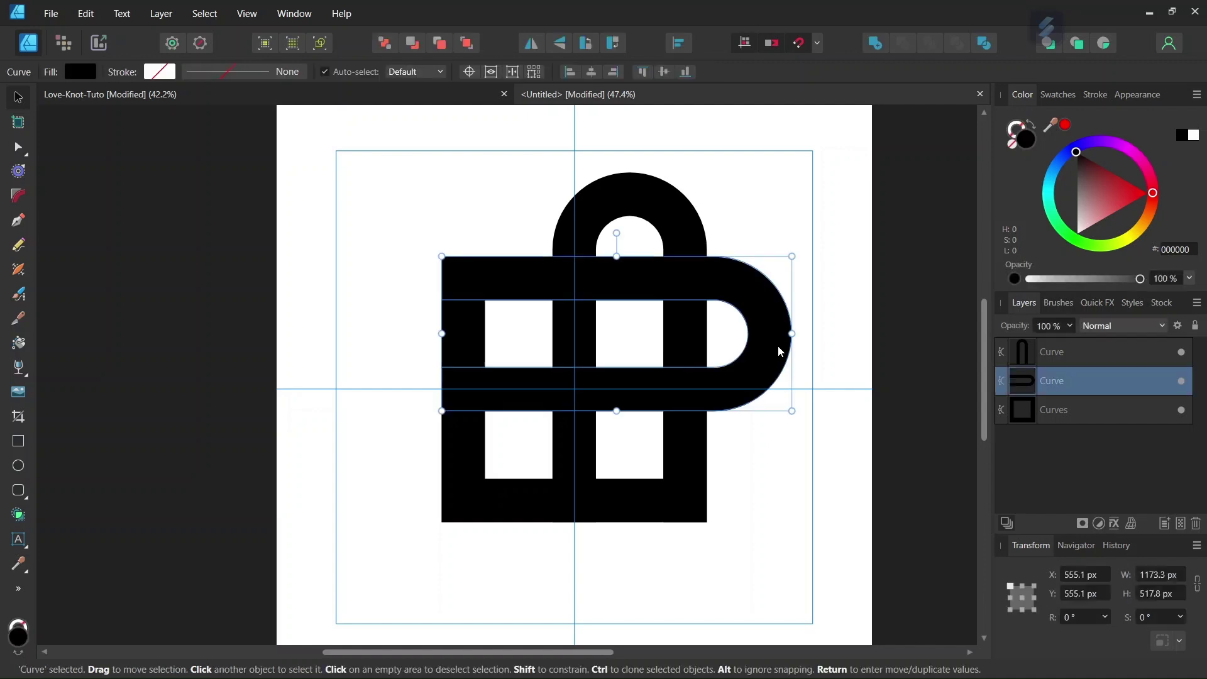
shift+click(675, 216)
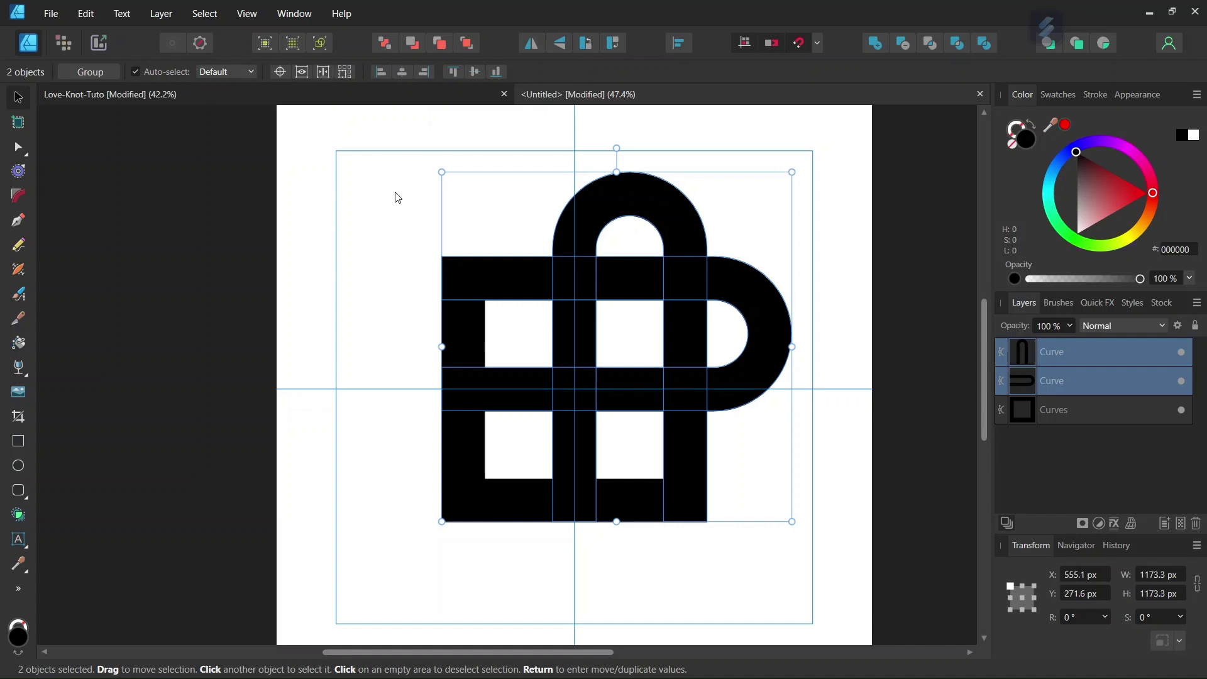
key(ctrl+j)
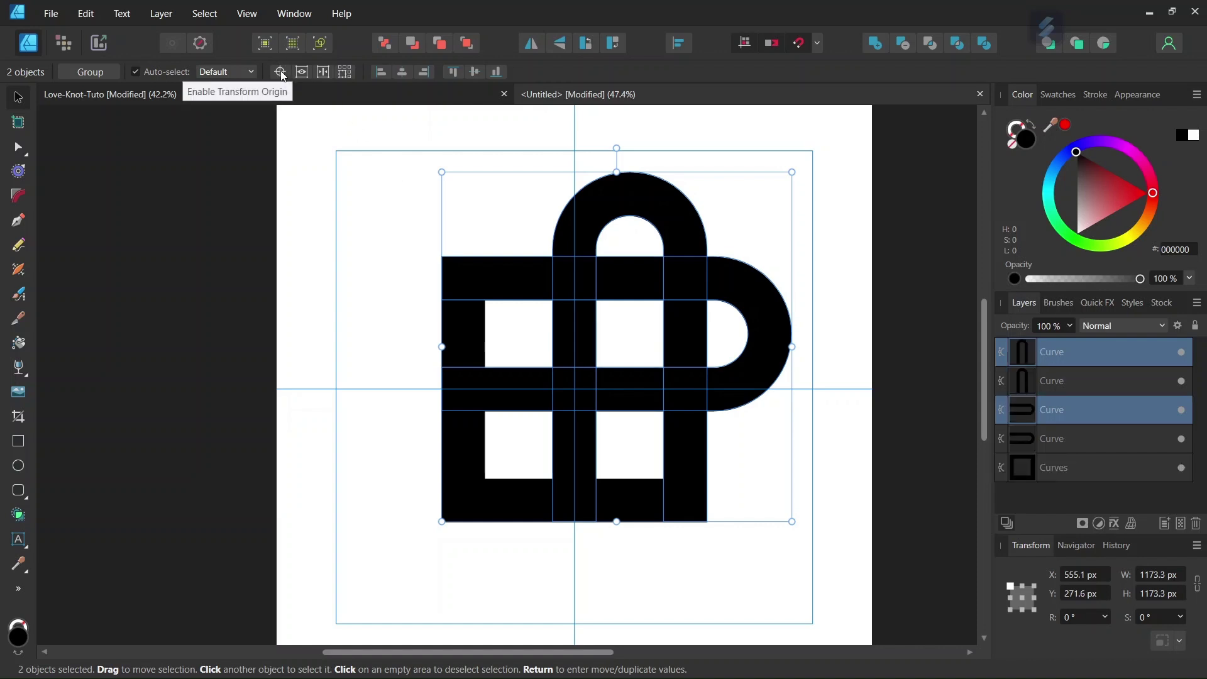
click(283, 75)
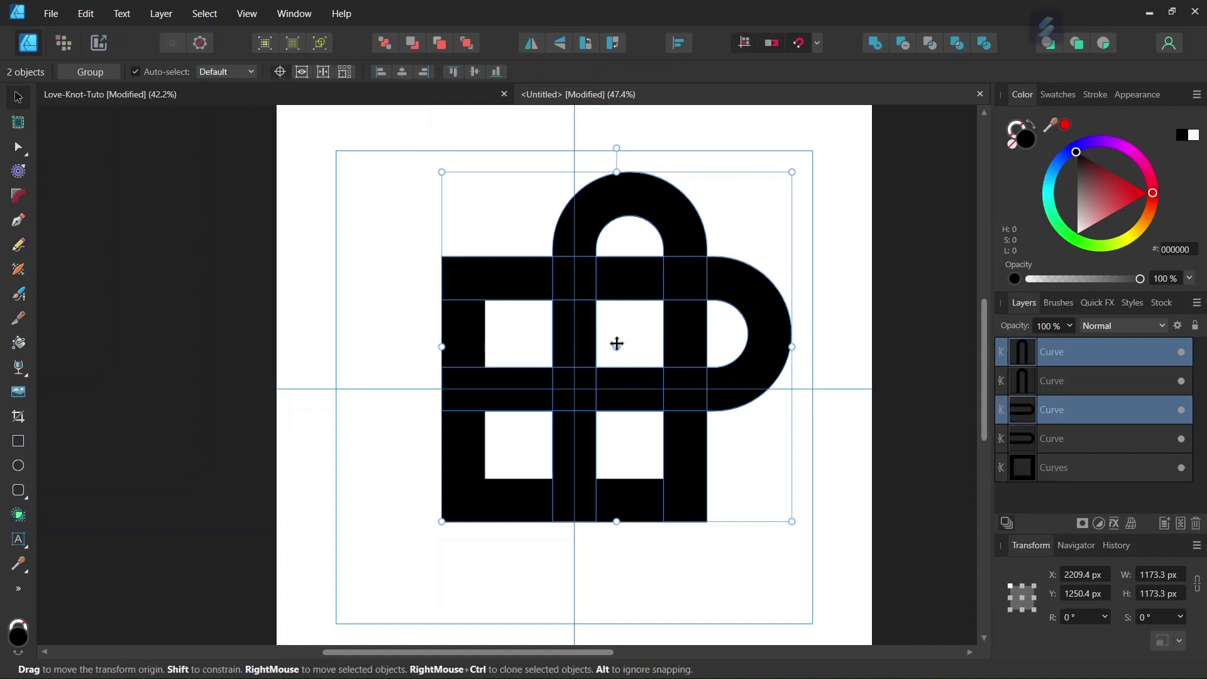
drag(607, 357, 574, 388)
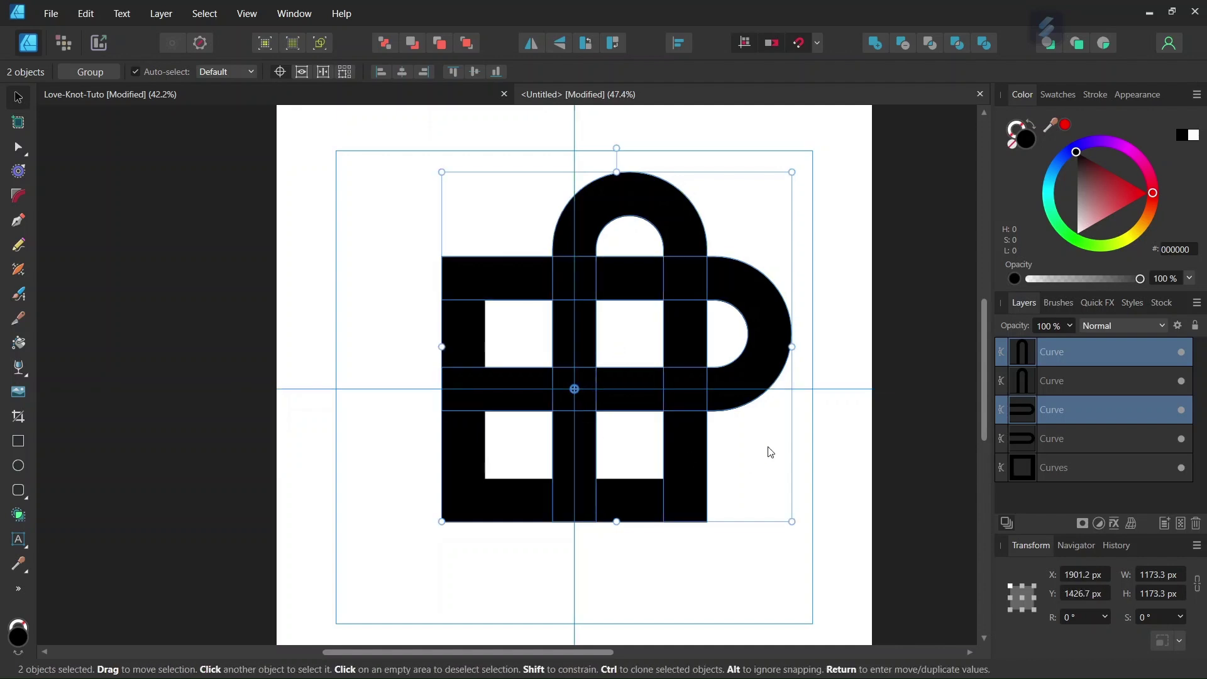
click(1081, 618)
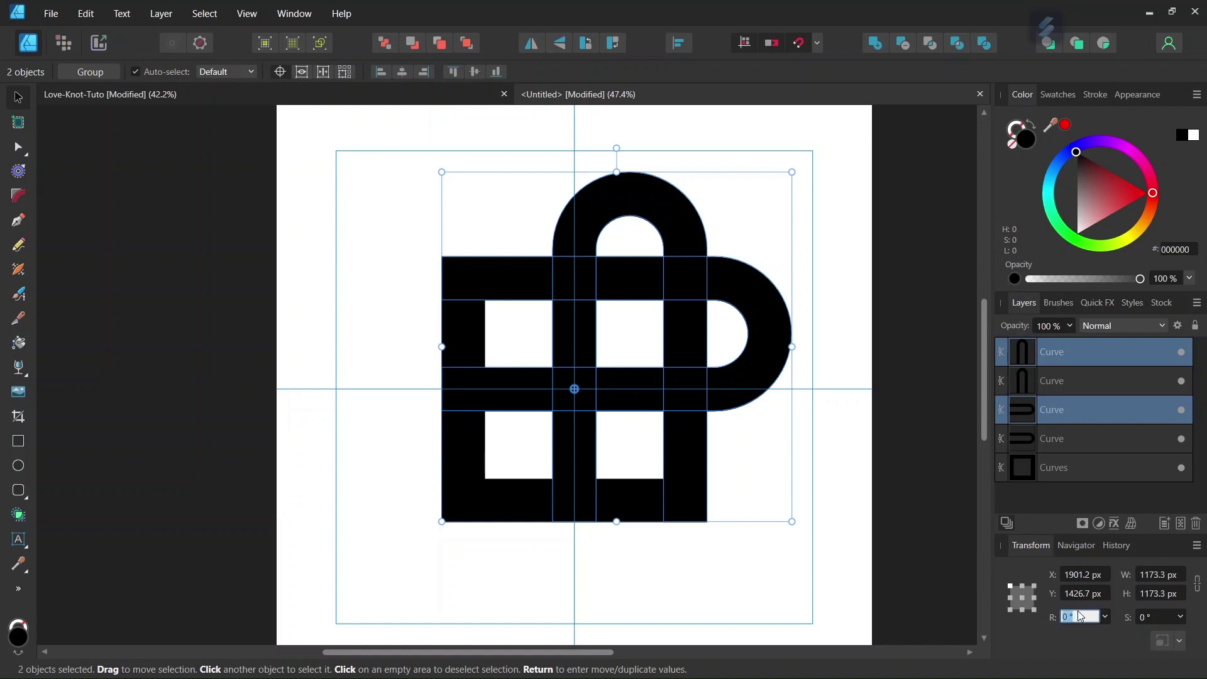
text(180)
key(Return)
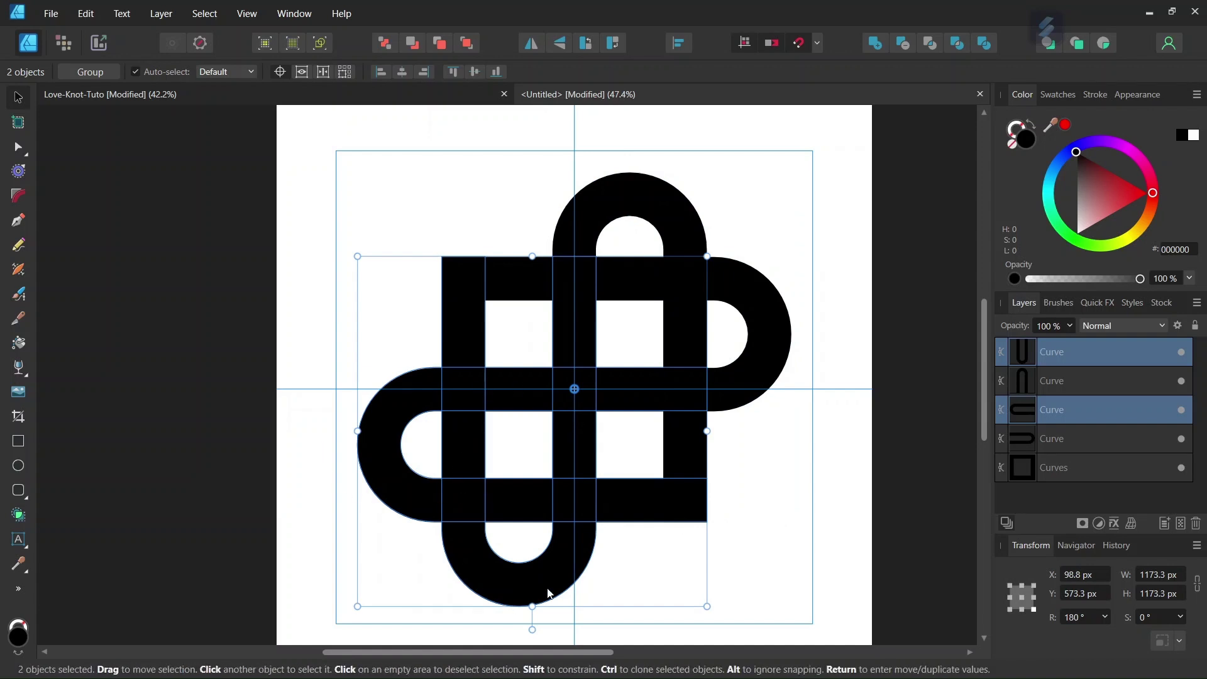
click(785, 517)
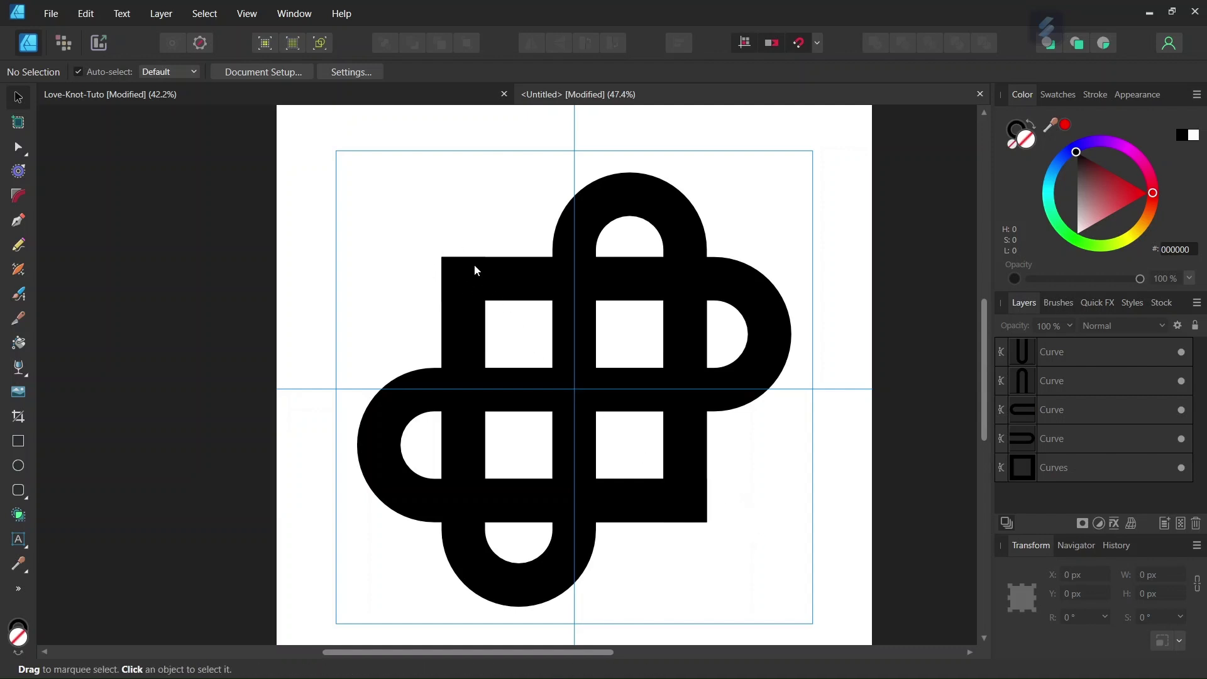
- Select all knot pieces and rotate them a further -45° into a diamond, then deselect
key(ctrl+a)
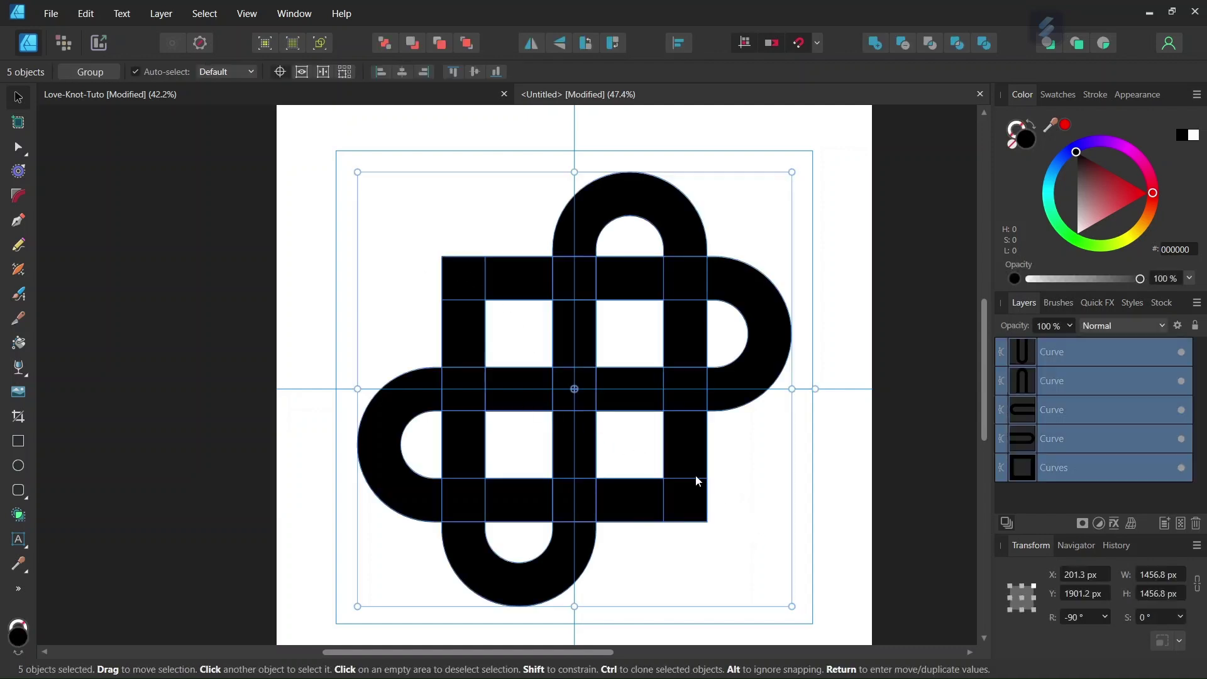
click(1089, 615)
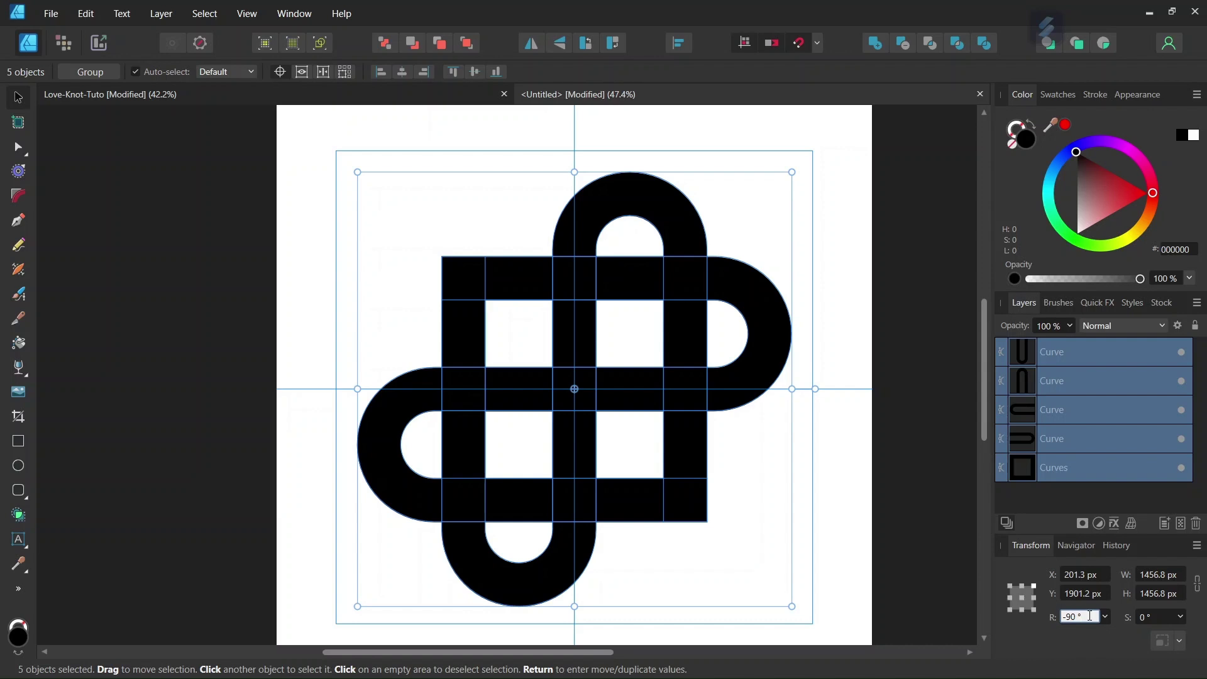
text(-45)
key(Return)
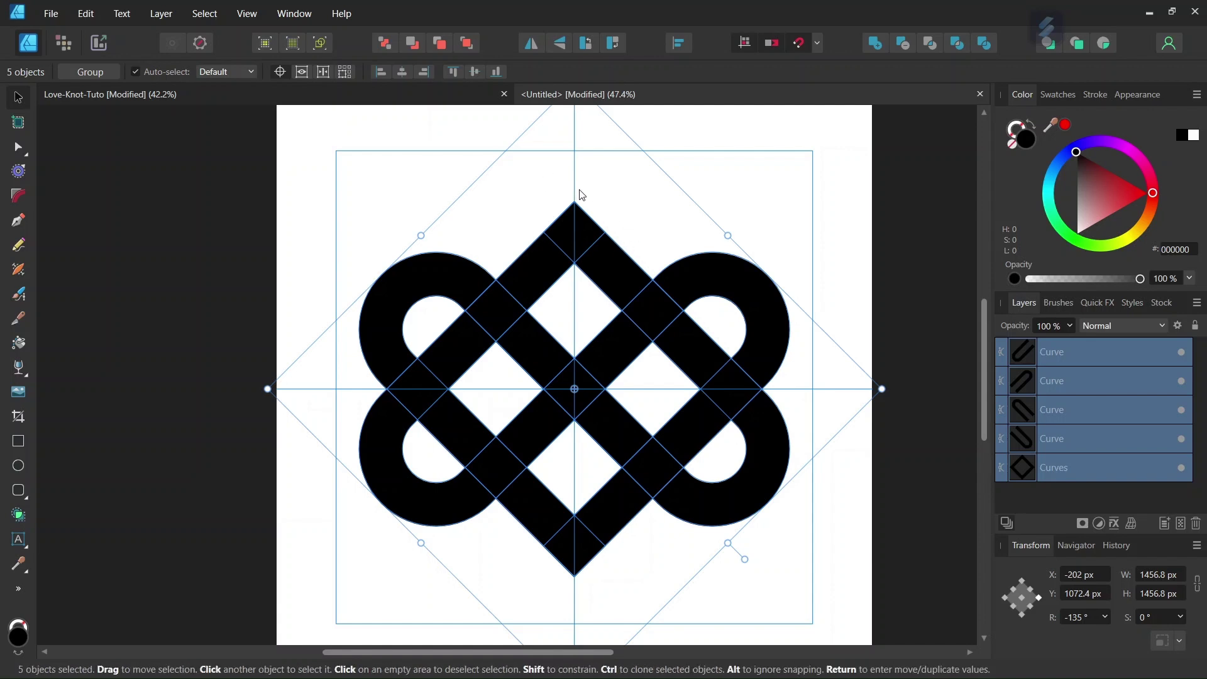
click(748, 170)
- Bring the stroke colour swatch forward in the Colour panel
scroll(712, 292, down, 1)
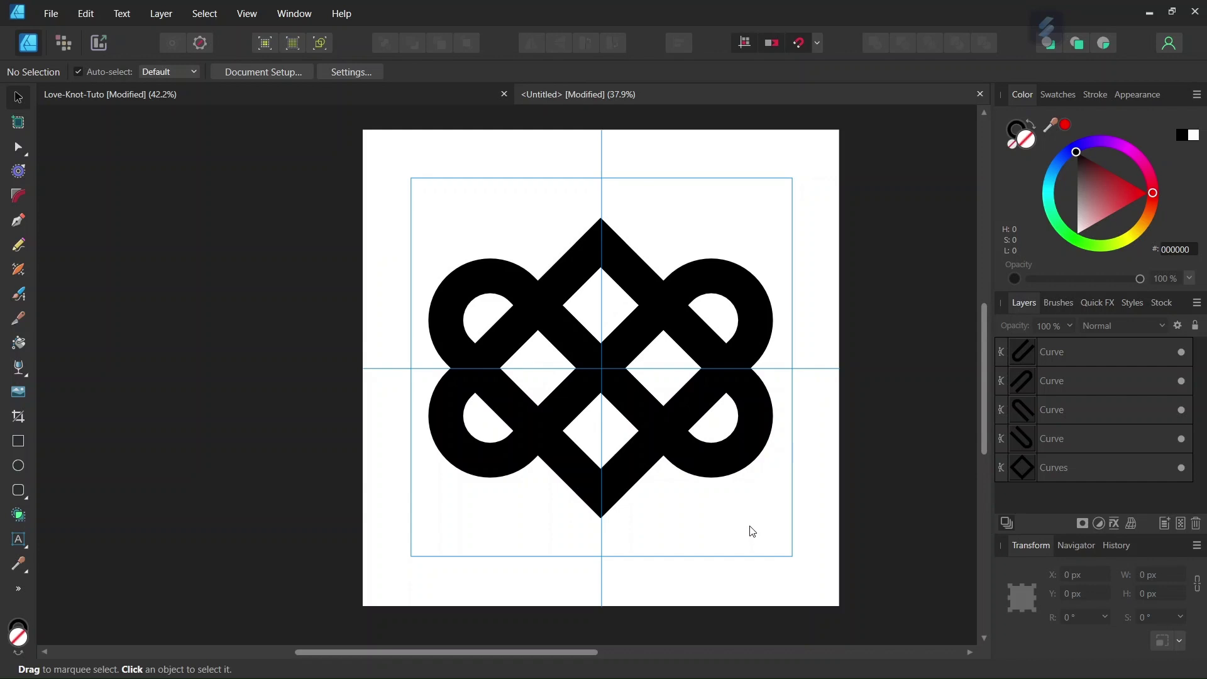
scroll(731, 508, up, 1)
scroll(579, 419, up, 1)
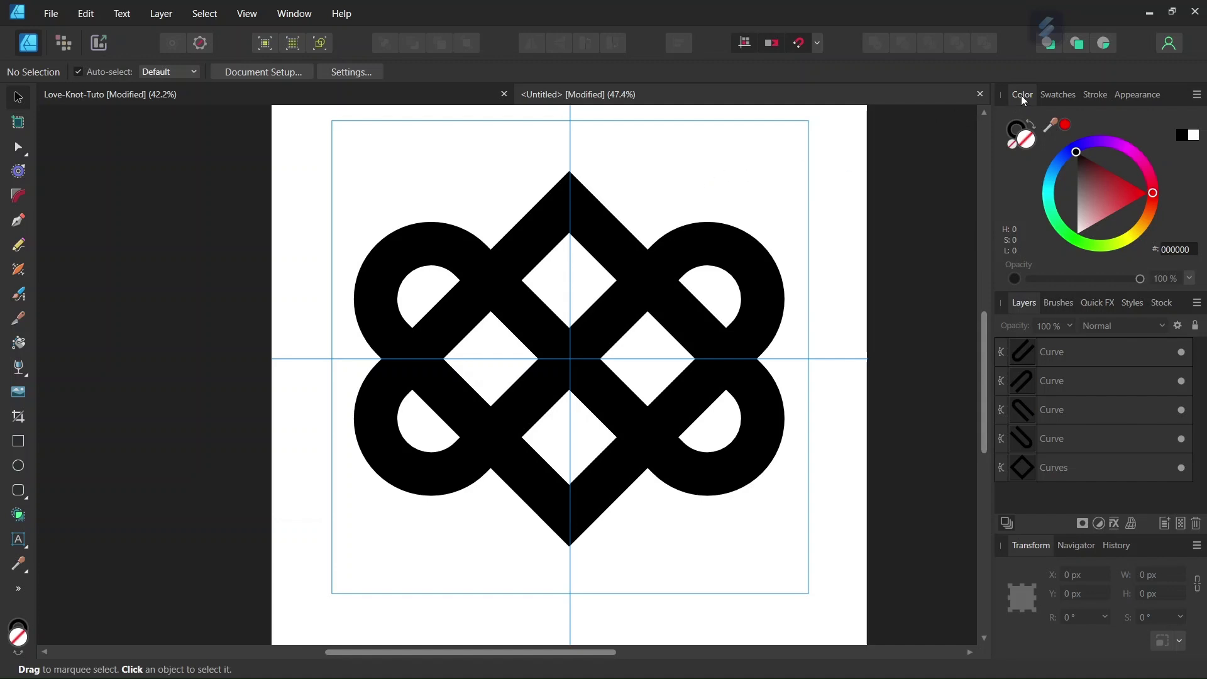
click(1018, 128)
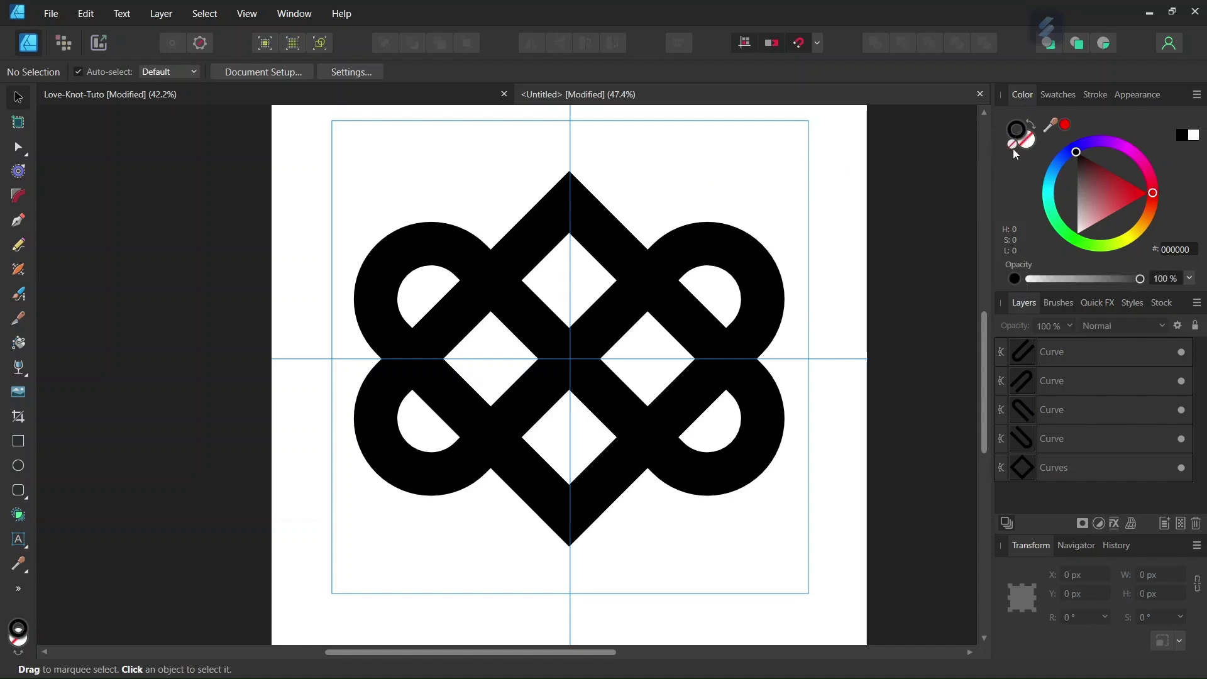
- Set the stroke to None, make the black fill active, and select all five knot pieces
click(1011, 144)
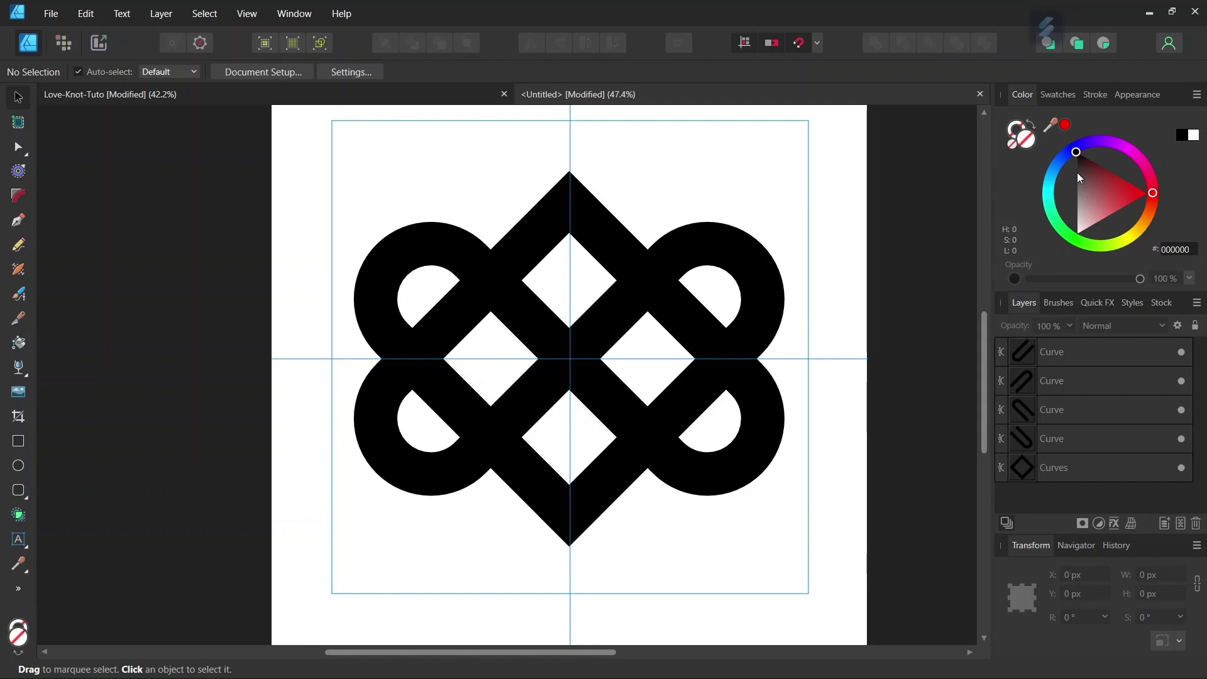
click(1028, 143)
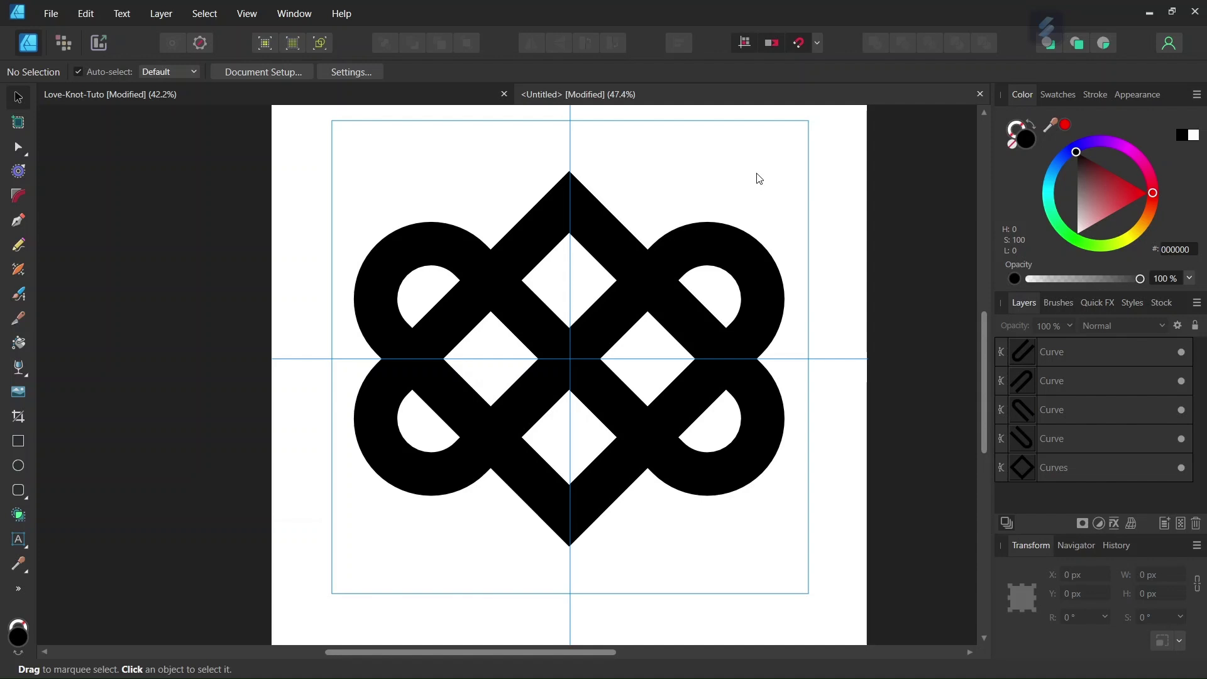
key(ctrl+a)
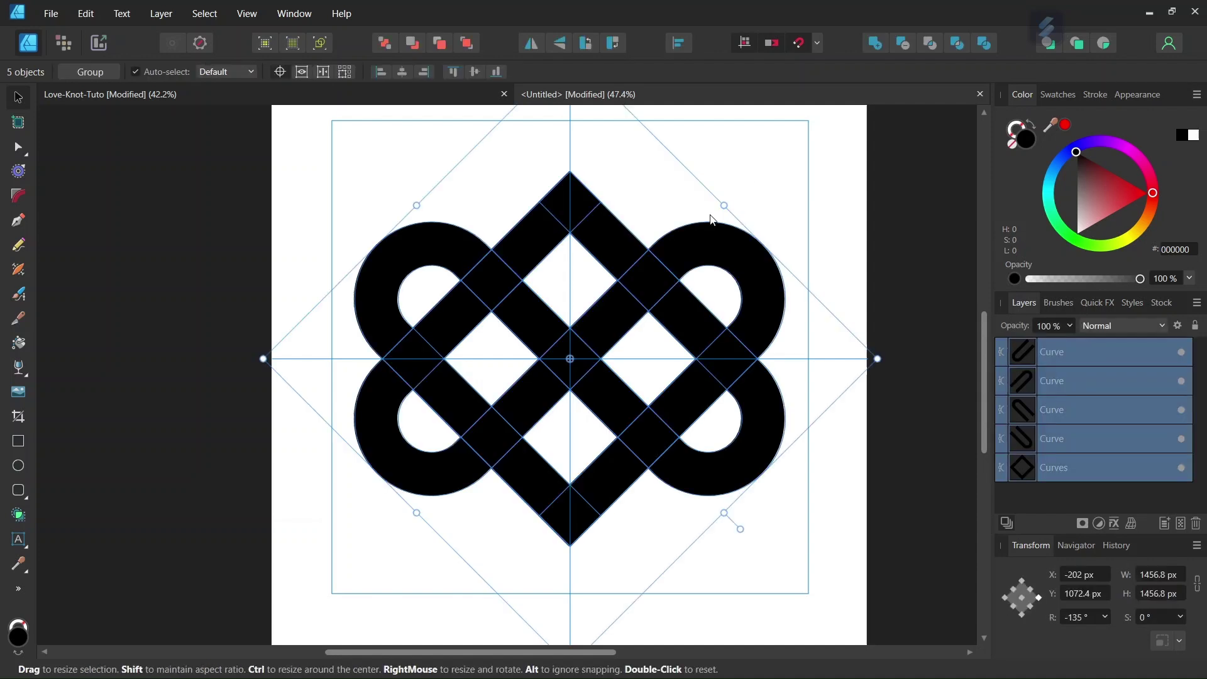
- With the Shape Builder in Add mode, merge the top strand and the bottom diamond segments
click(18, 515)
click(126, 71)
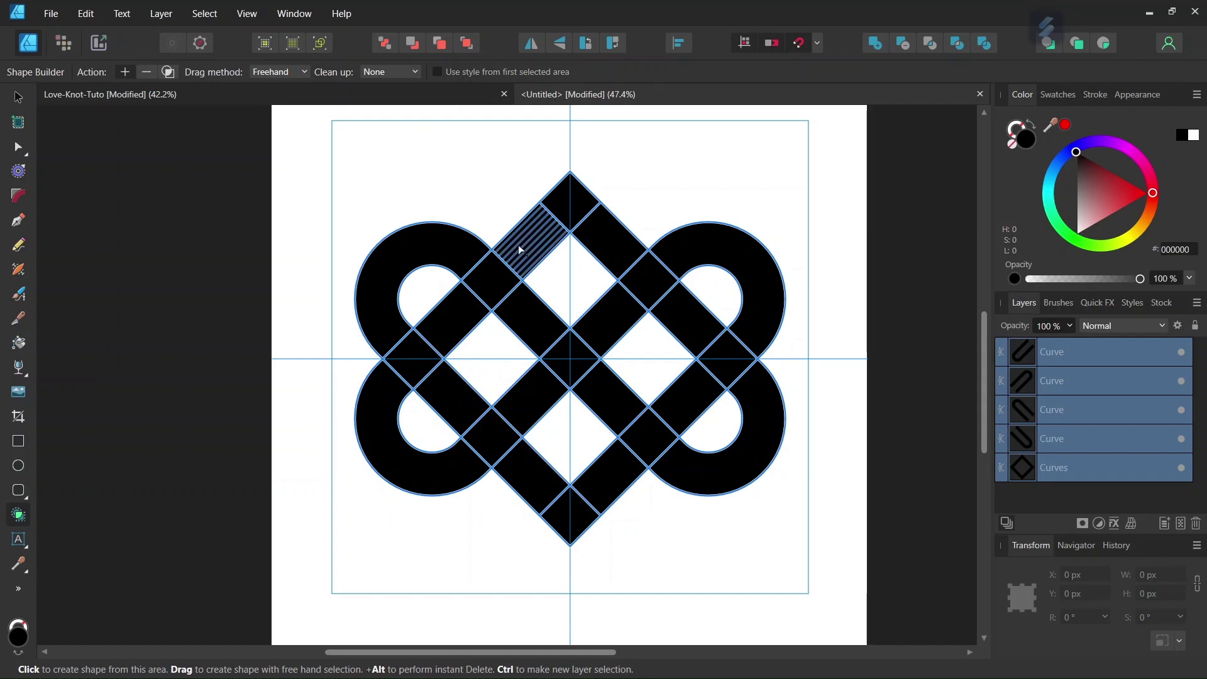
mouse_move(523, 242)
mouse_down()
mouse_move(569, 198)
mouse_move(609, 243)
mouse_up()
drag(647, 282, 668, 306)
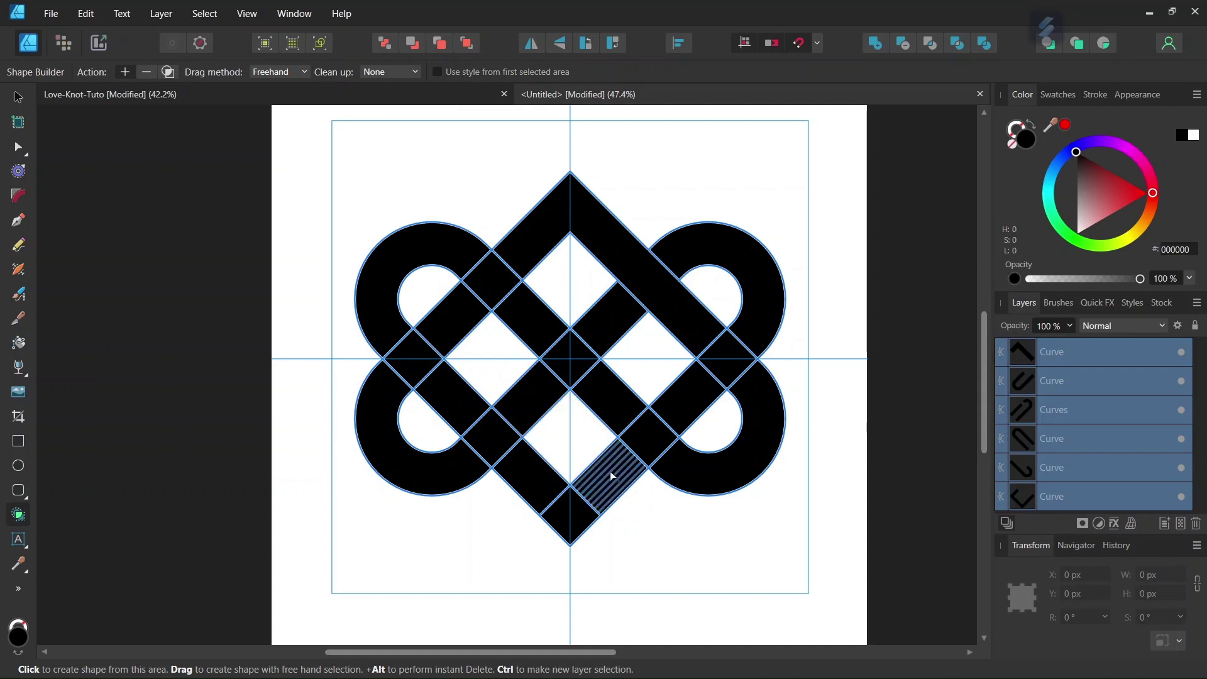
mouse_move(610, 470)
mouse_down()
mouse_move(568, 511)
mouse_move(454, 405)
mouse_up()
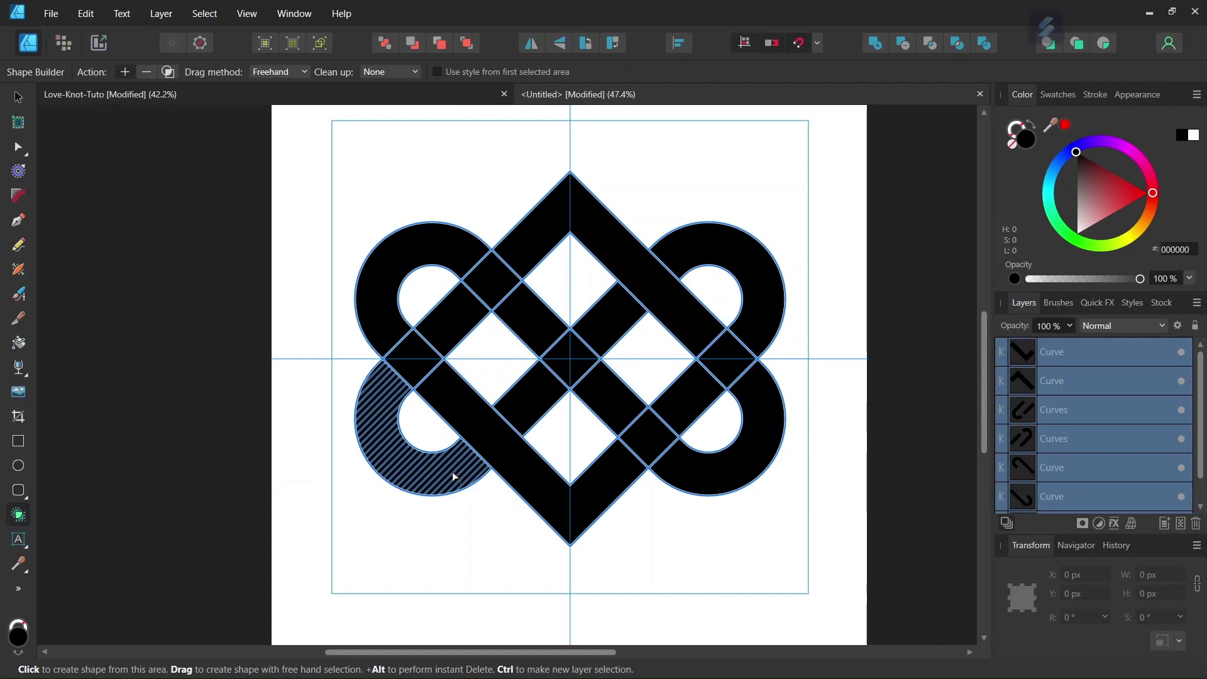
- Merge the lower-left, upper-left and upper-right loops and the centre diagonal into single strands
drag(421, 473, 386, 452)
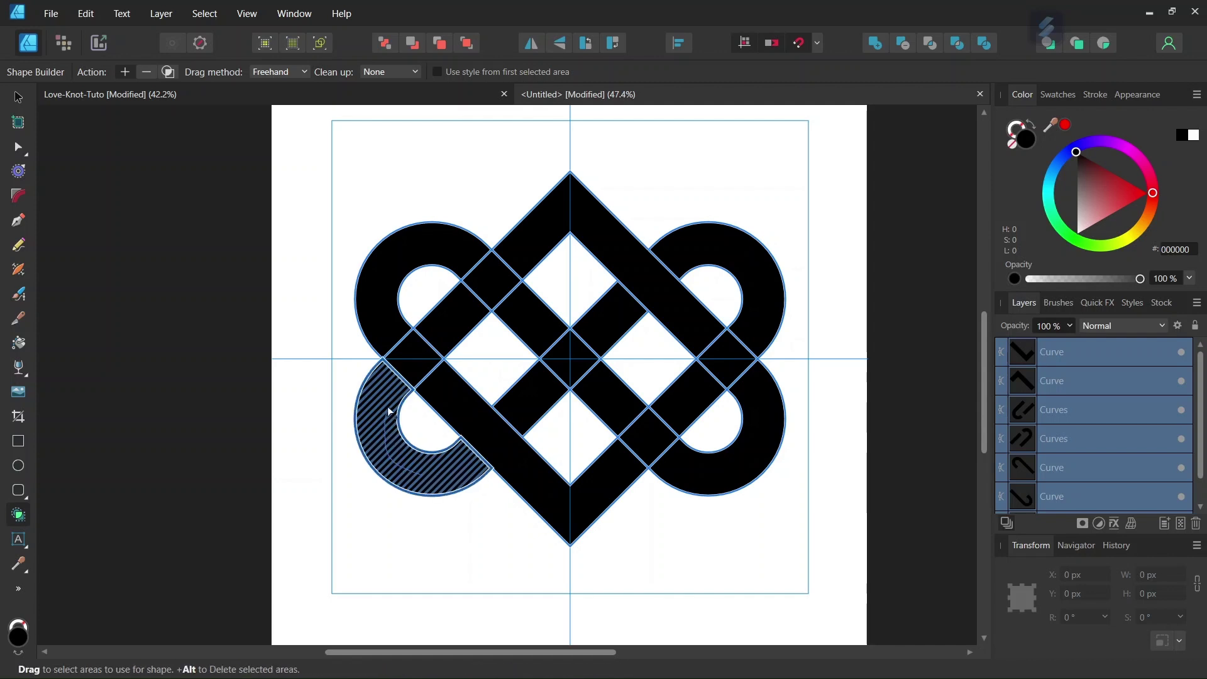
drag(411, 355, 414, 351)
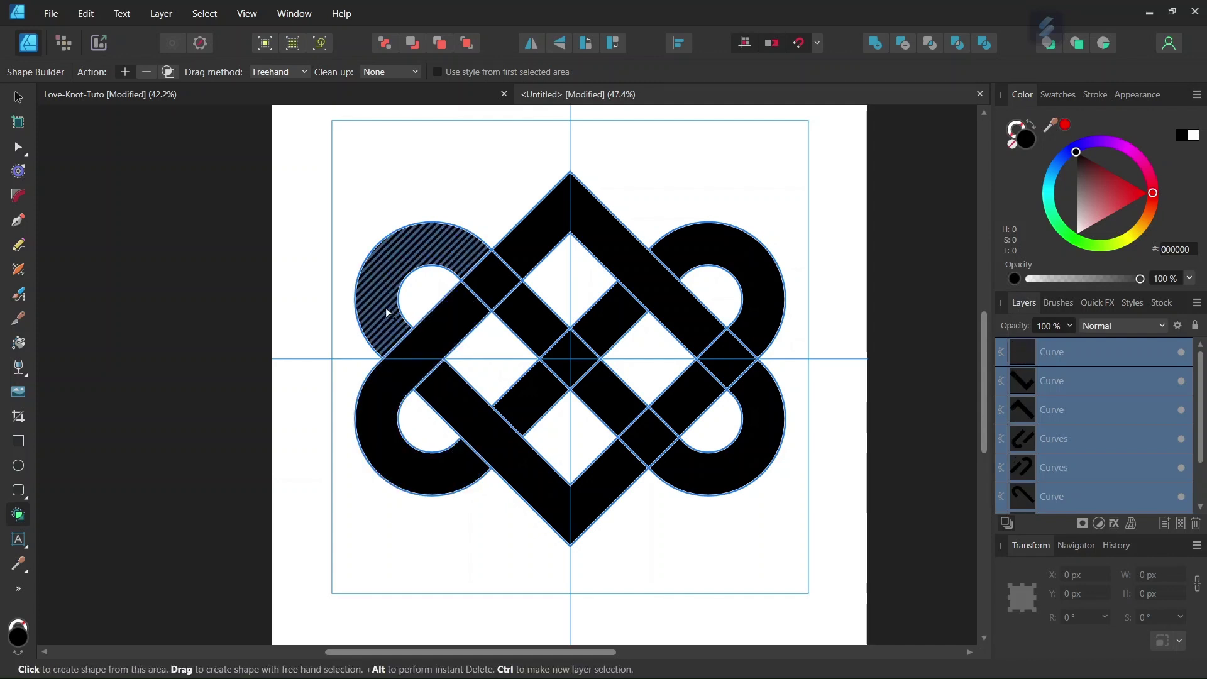
mouse_move(386, 307)
mouse_down()
mouse_move(392, 265)
mouse_move(415, 243)
mouse_move(456, 243)
mouse_up()
drag(497, 278, 525, 309)
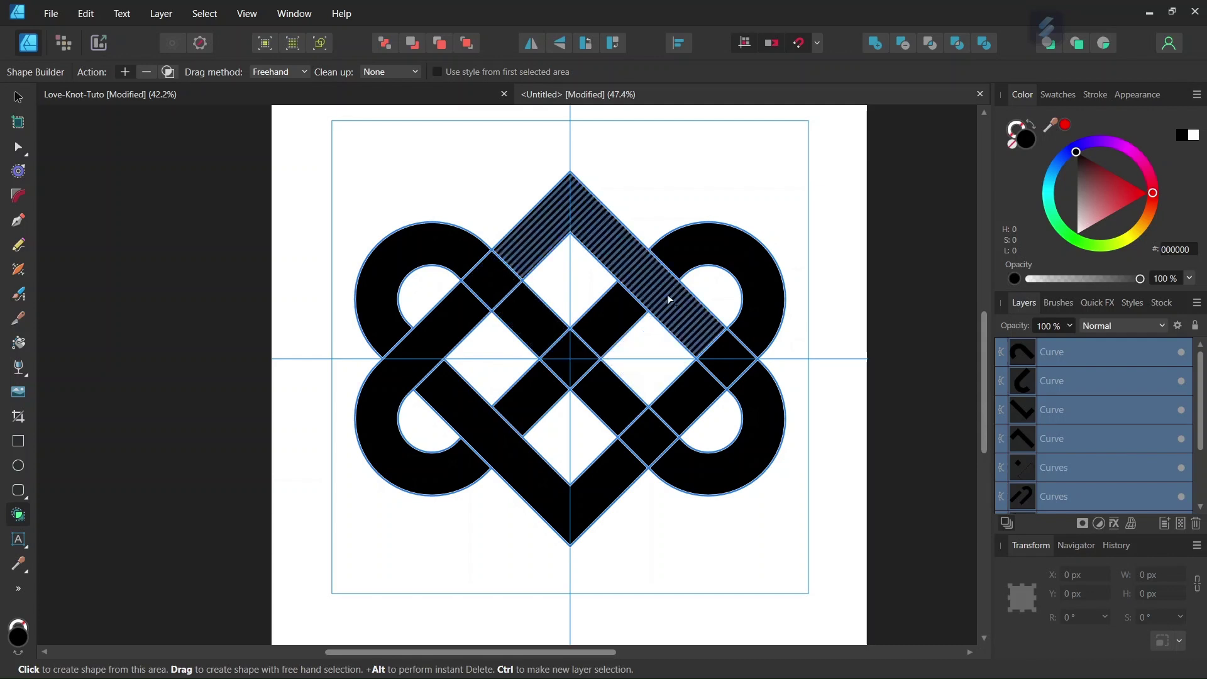
drag(690, 253, 717, 256)
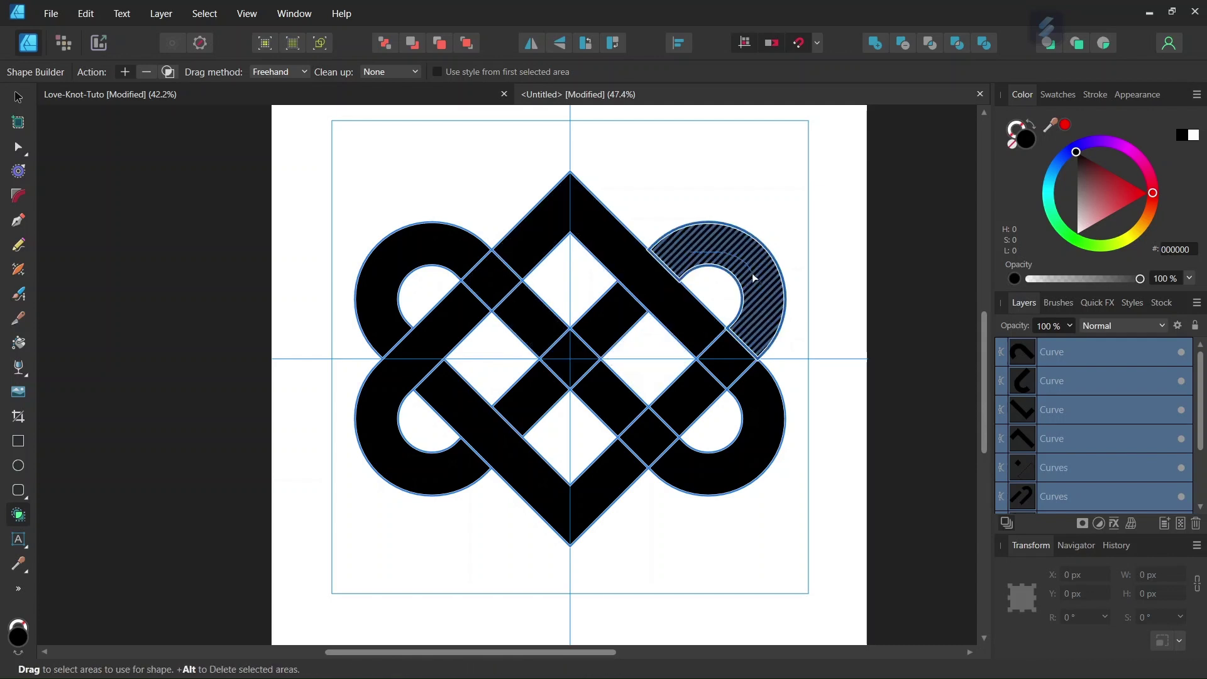
mouse_move(745, 342)
mouse_down()
mouse_move(702, 376)
mouse_move(620, 401)
mouse_move(688, 464)
mouse_up()
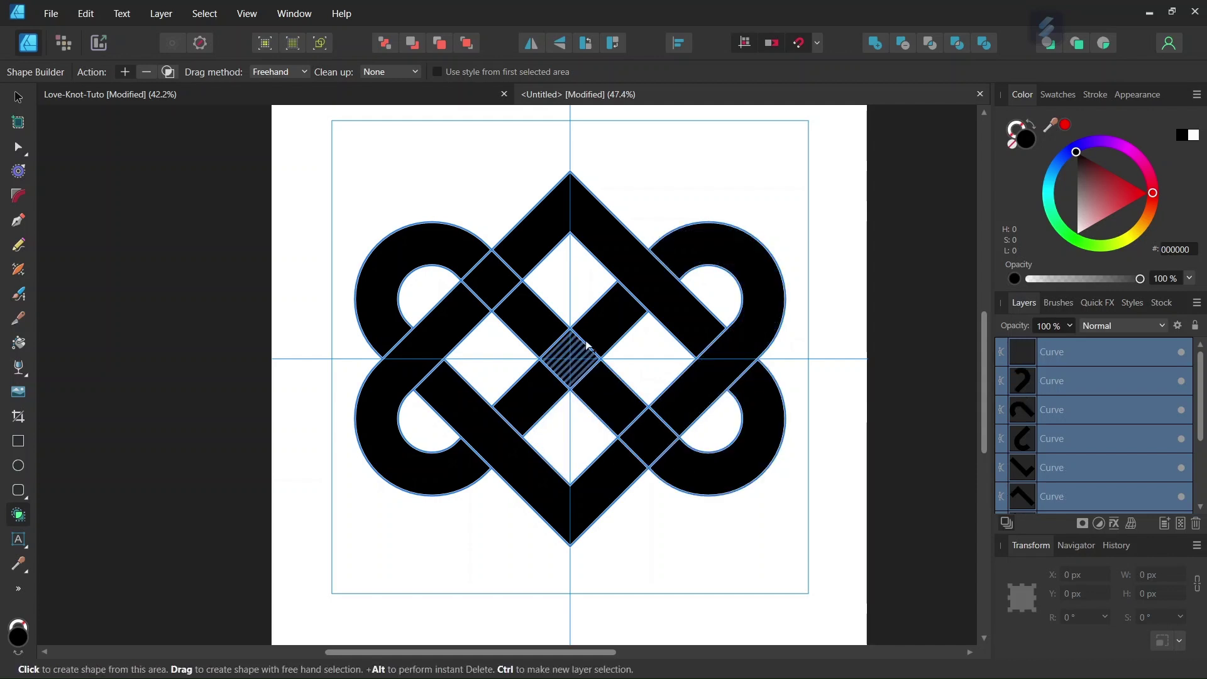
drag(598, 323, 547, 376)
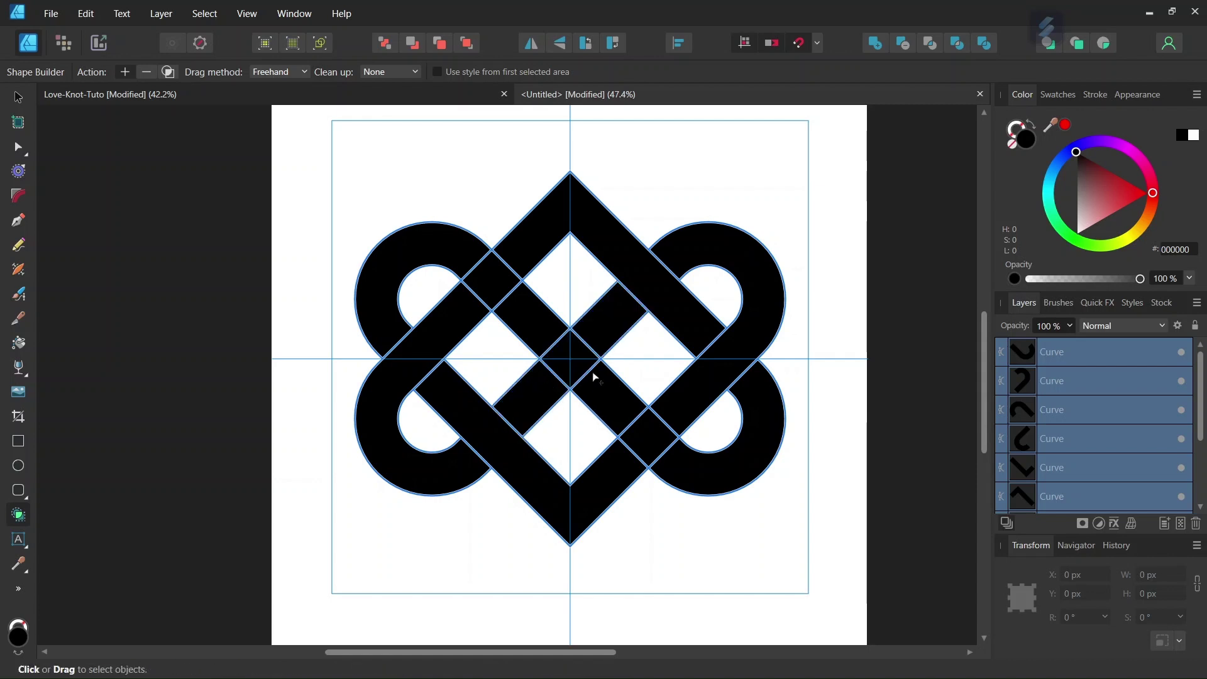
- Delete the leftover Curves group and the two diamond Curve shapes from the Layers panel
click(18, 100)
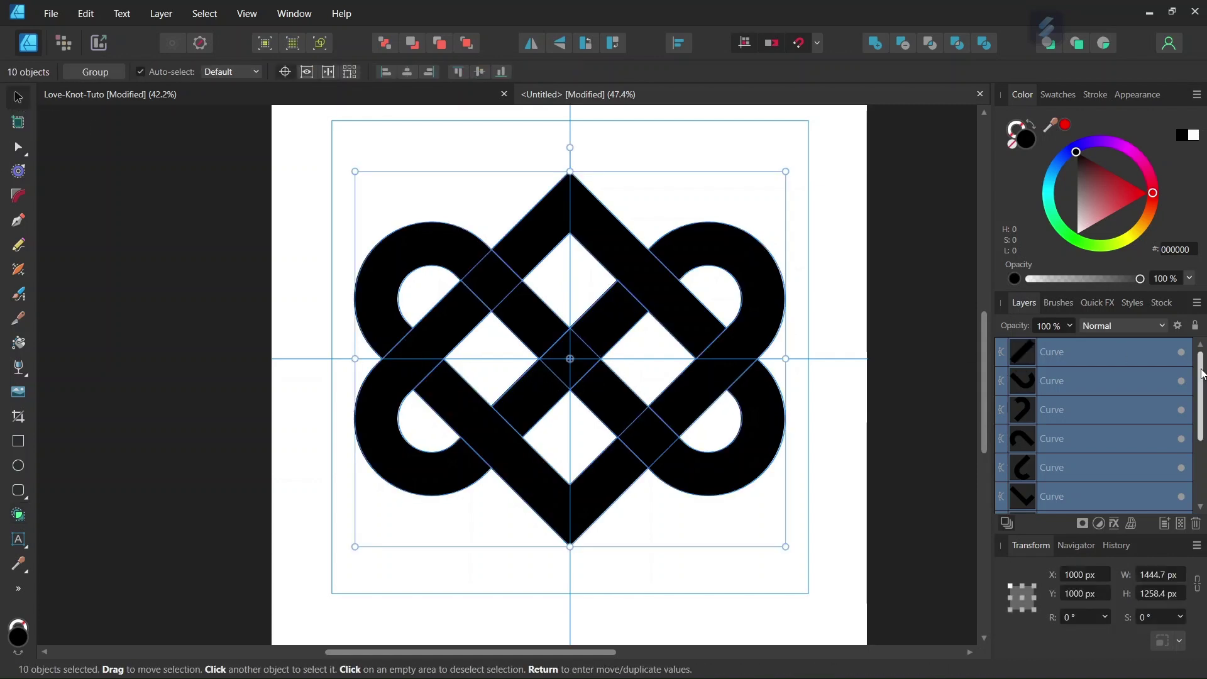
scroll(1148, 462, down, 3)
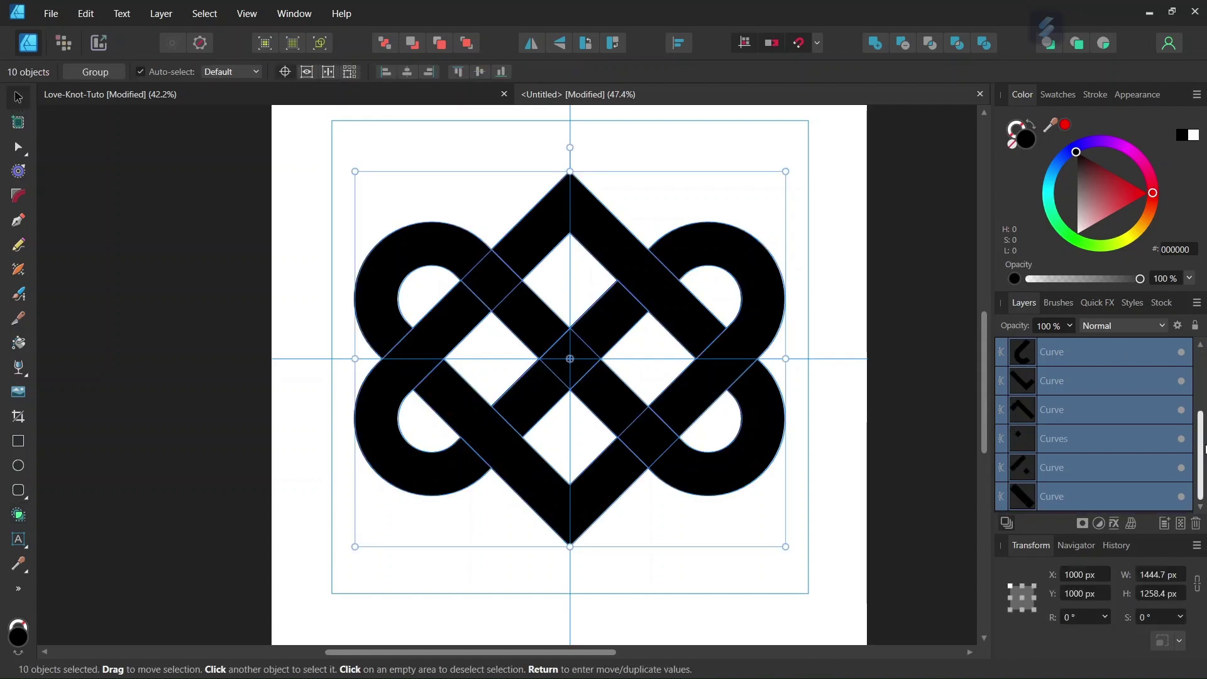
click(1103, 440)
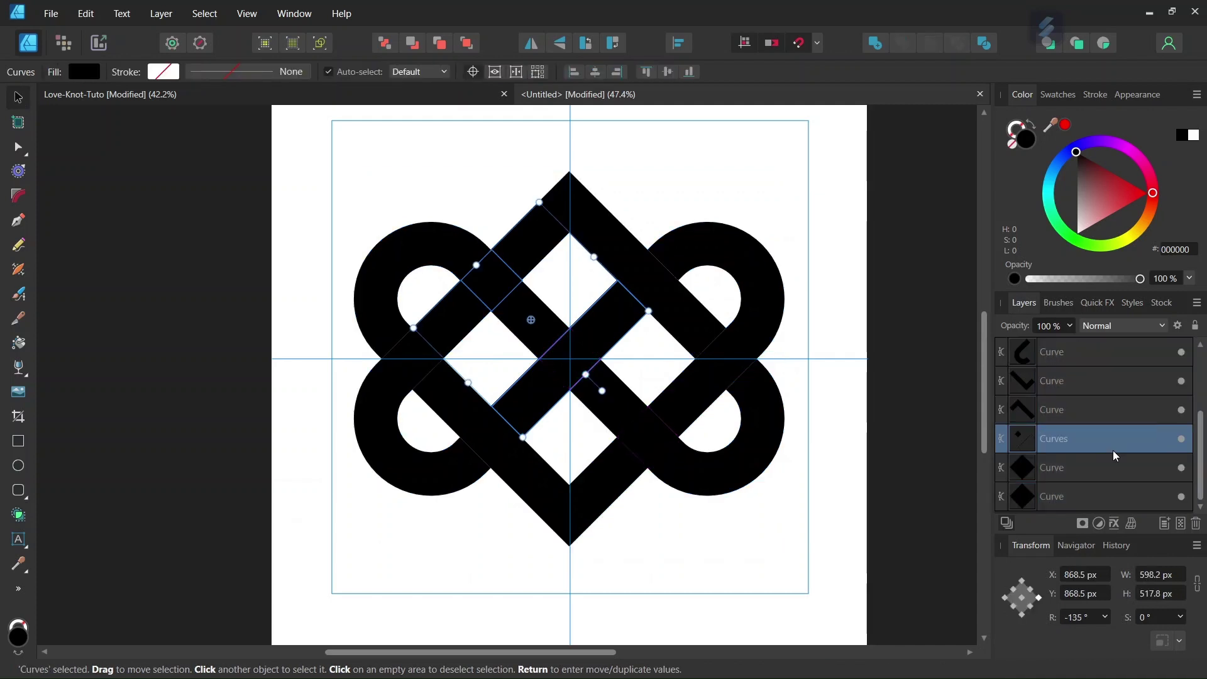
shift+click(1083, 466)
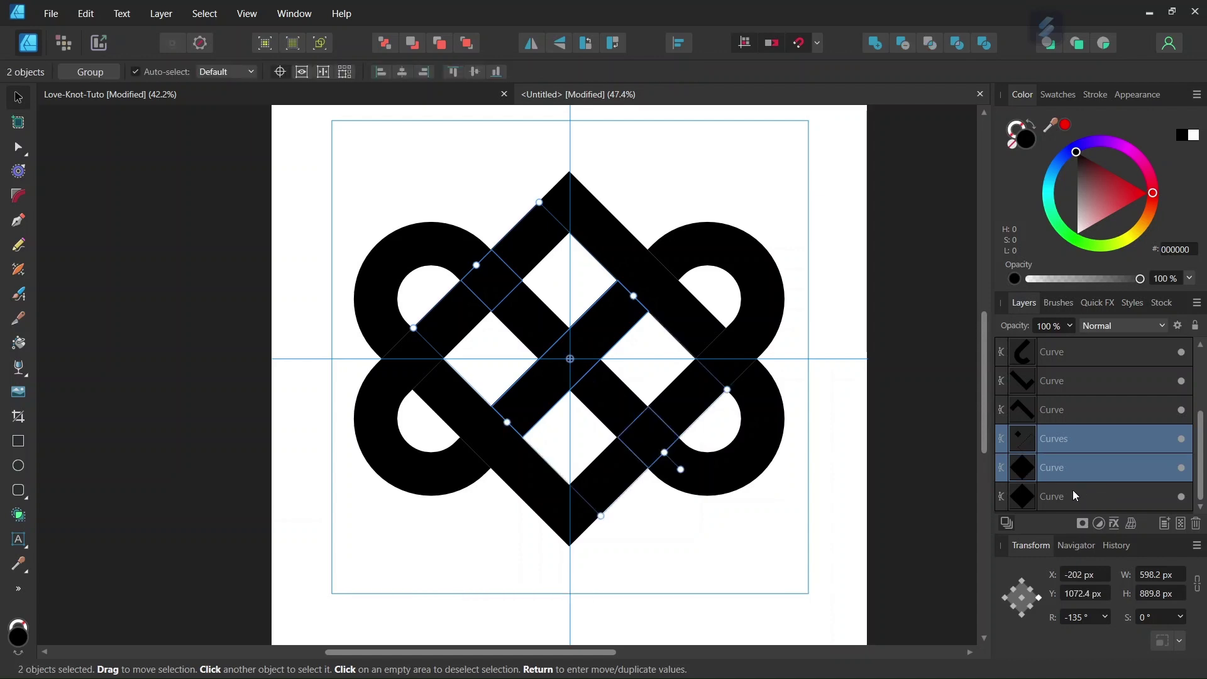
shift+click(1067, 501)
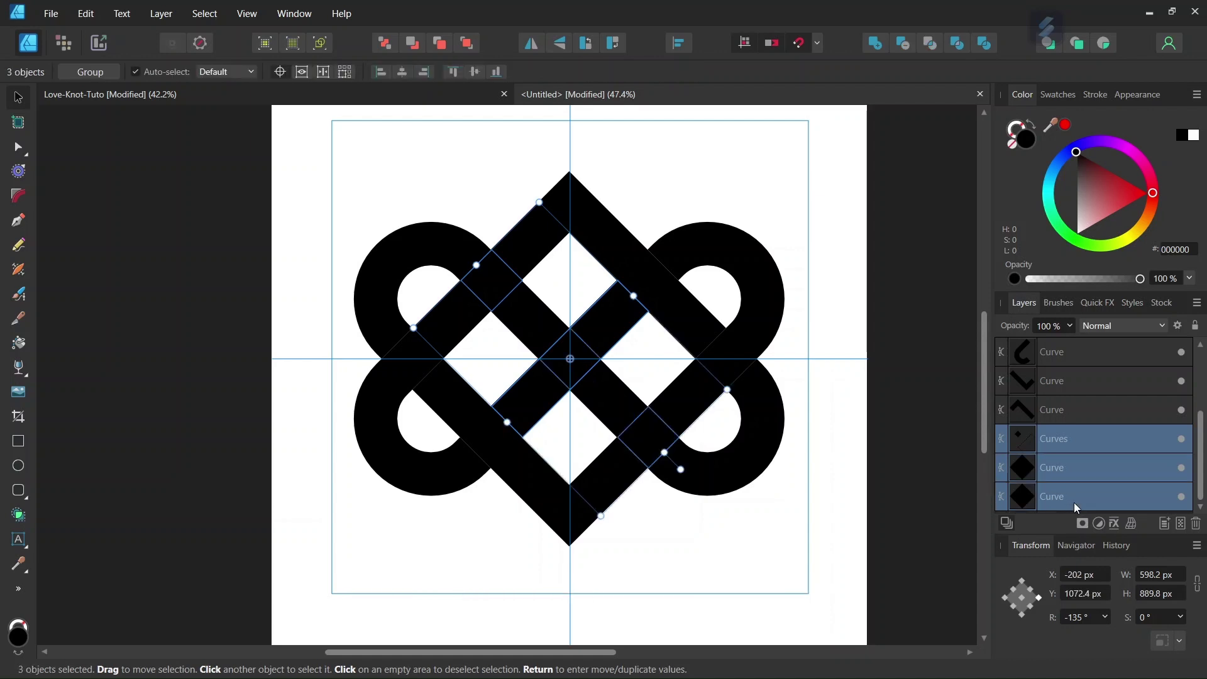
click(1197, 527)
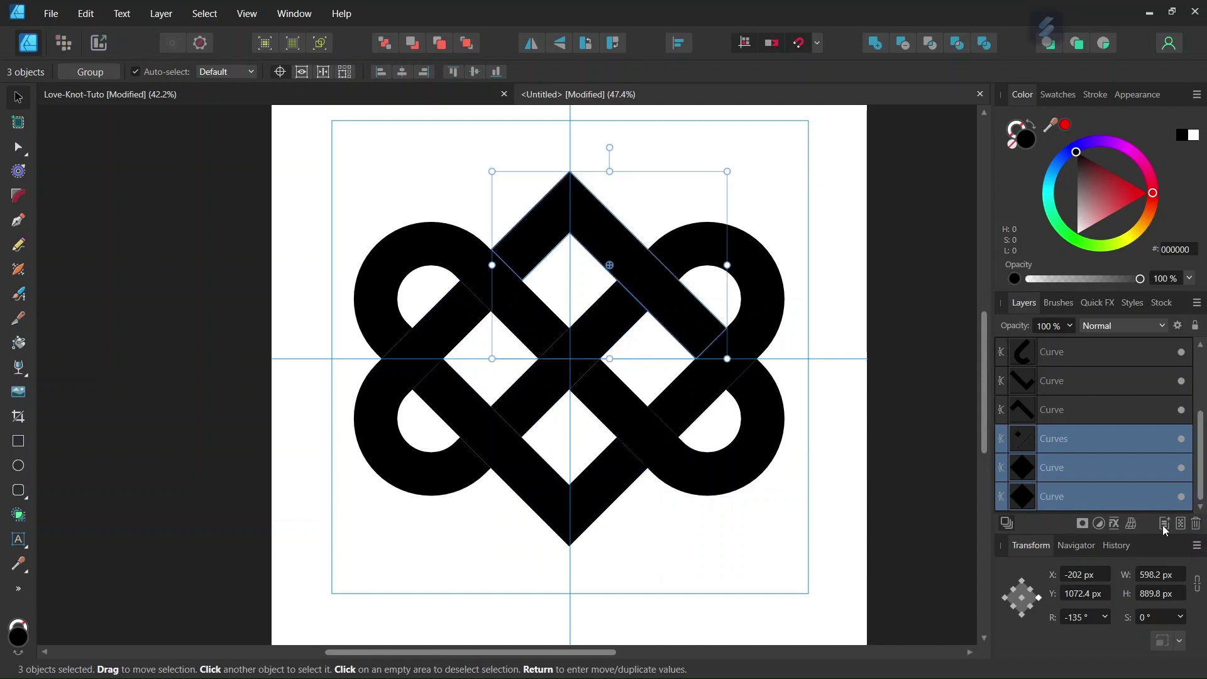
click(852, 519)
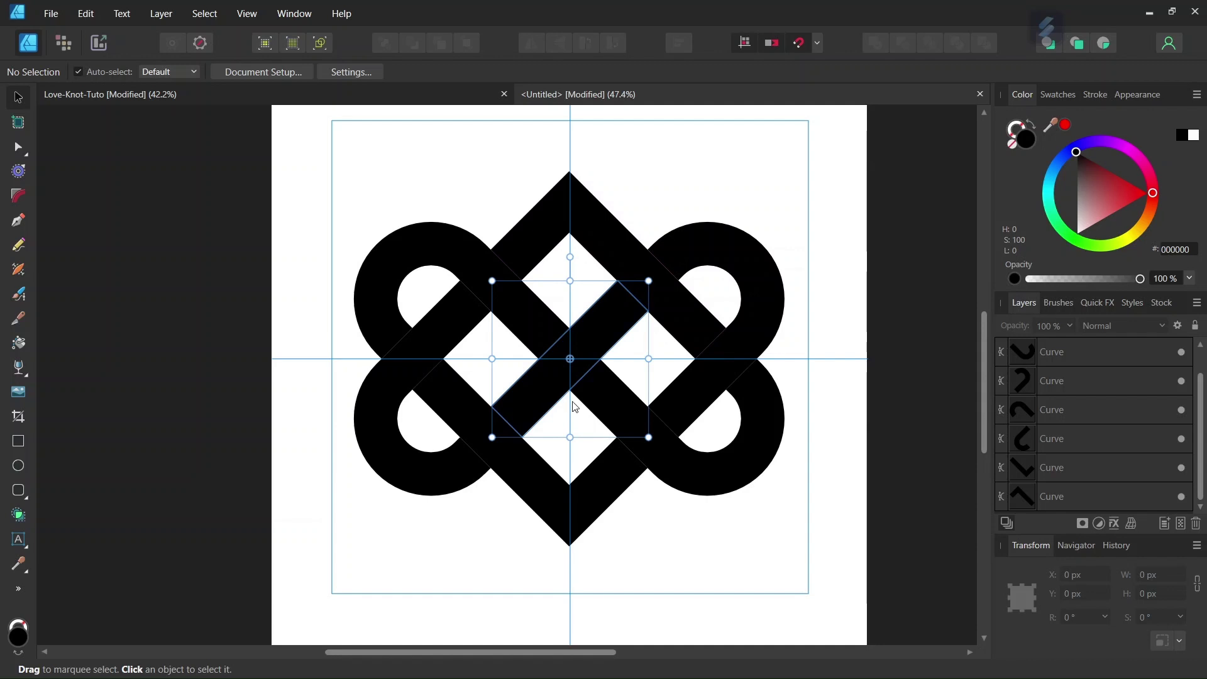
- Send the lower-right strand back one level so the centre crossing interlaces
click(667, 451)
key(ctrl+[)
click(530, 333)
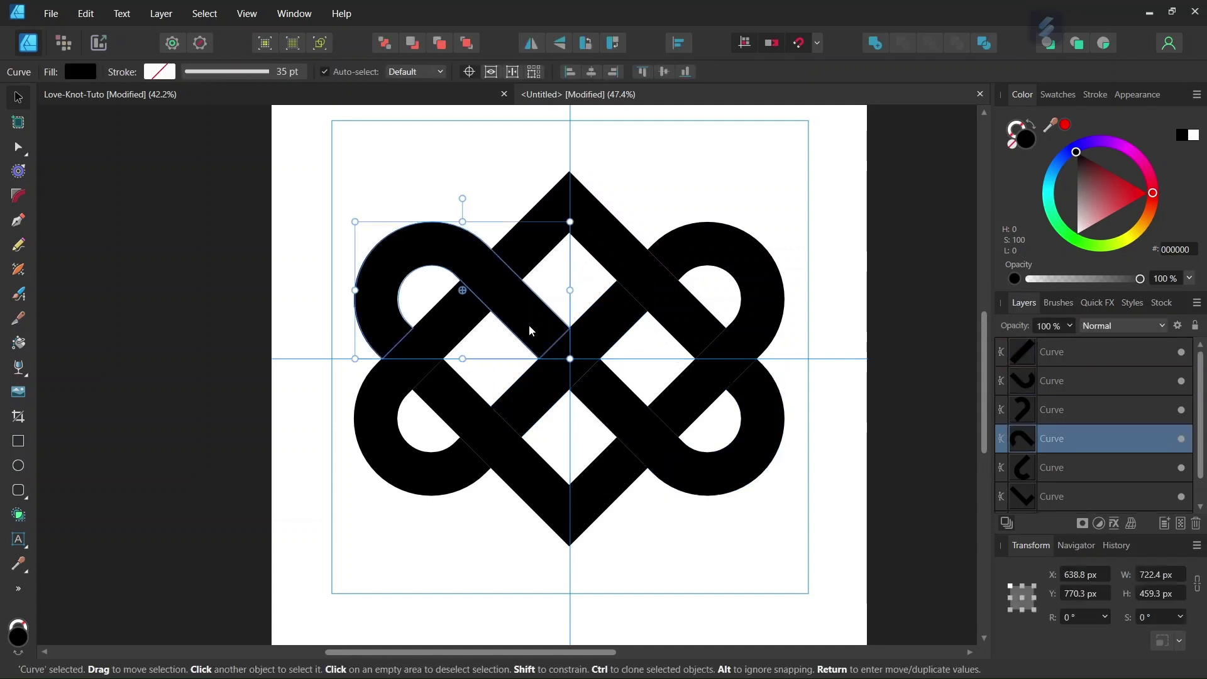
scroll(363, 341, down, 1)
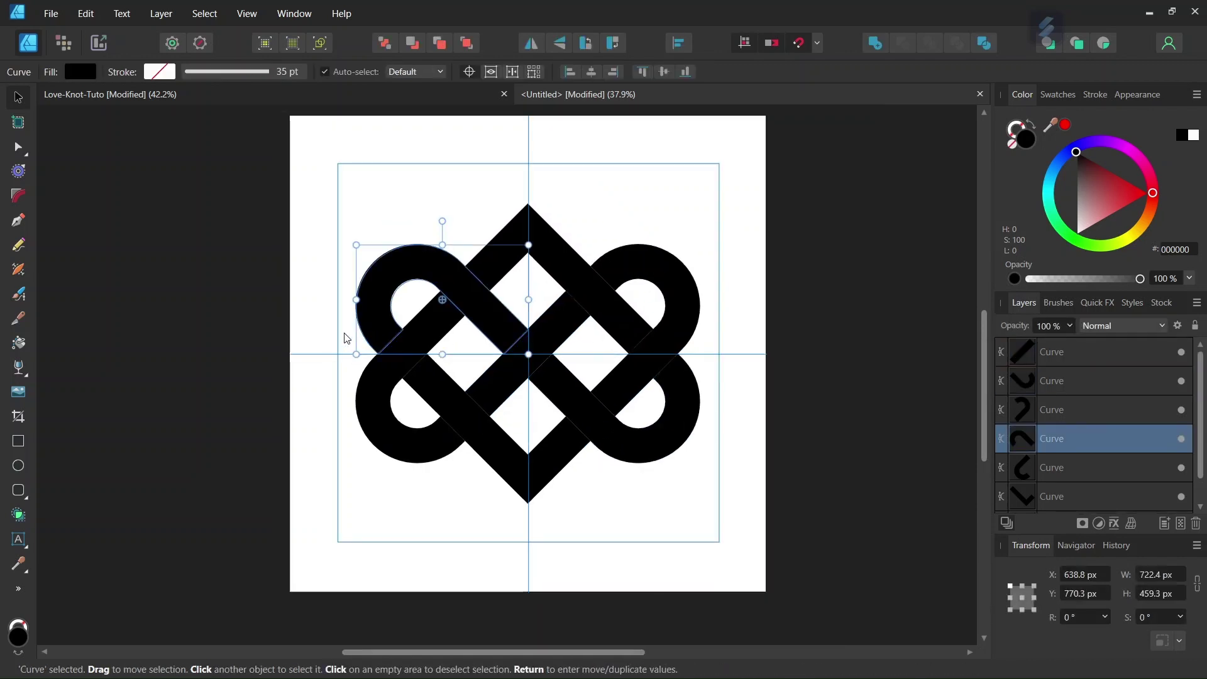
click(323, 306)
scroll(411, 328, up, 1)
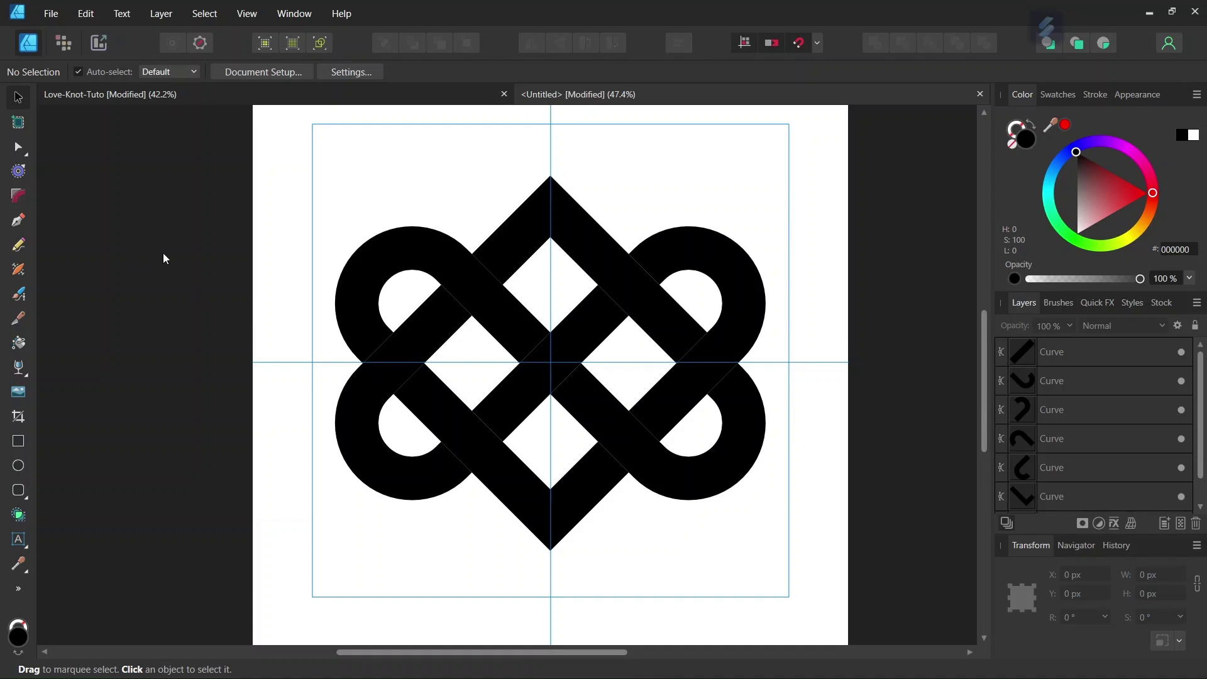
- Apply a mitred -7 px contour to all seven strands to open white gaps
key(ctrl+a)
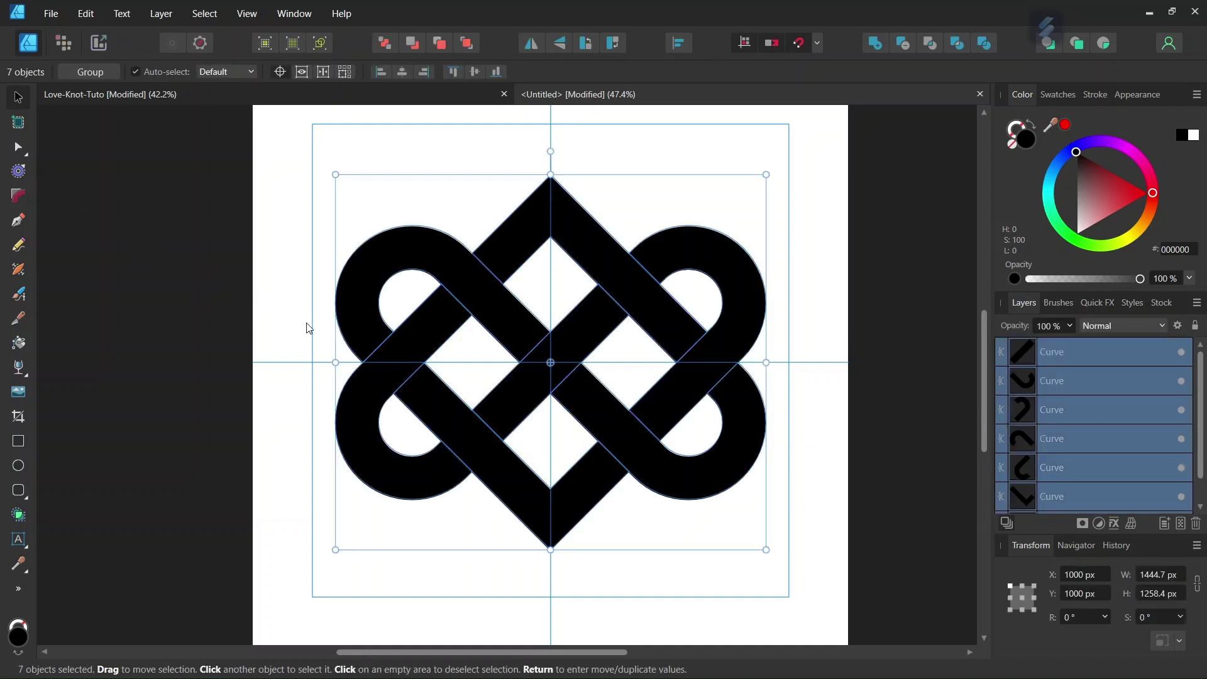
click(18, 171)
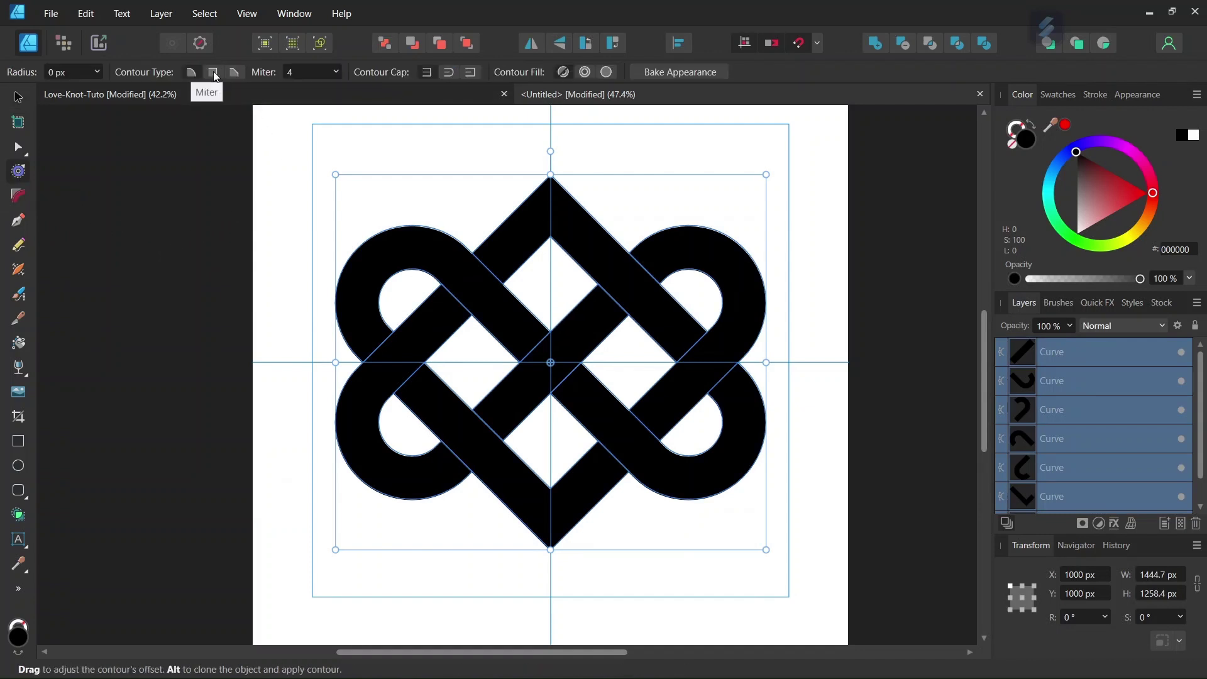
click(214, 74)
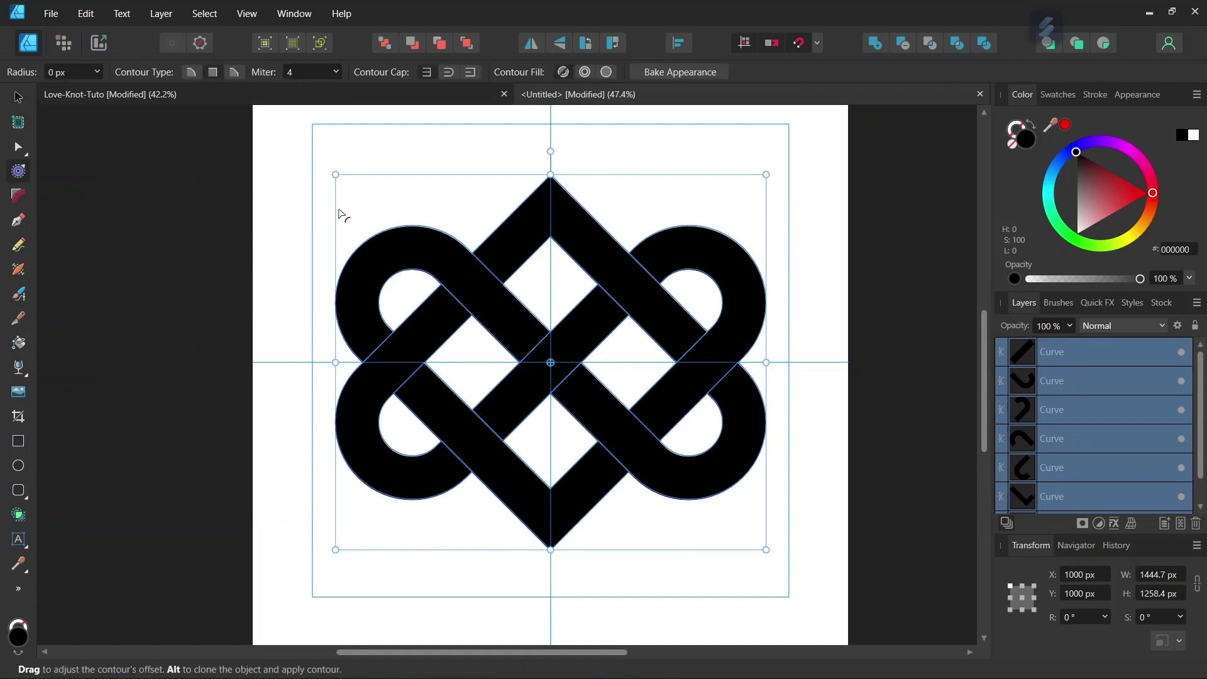
scroll(527, 248, up, 4)
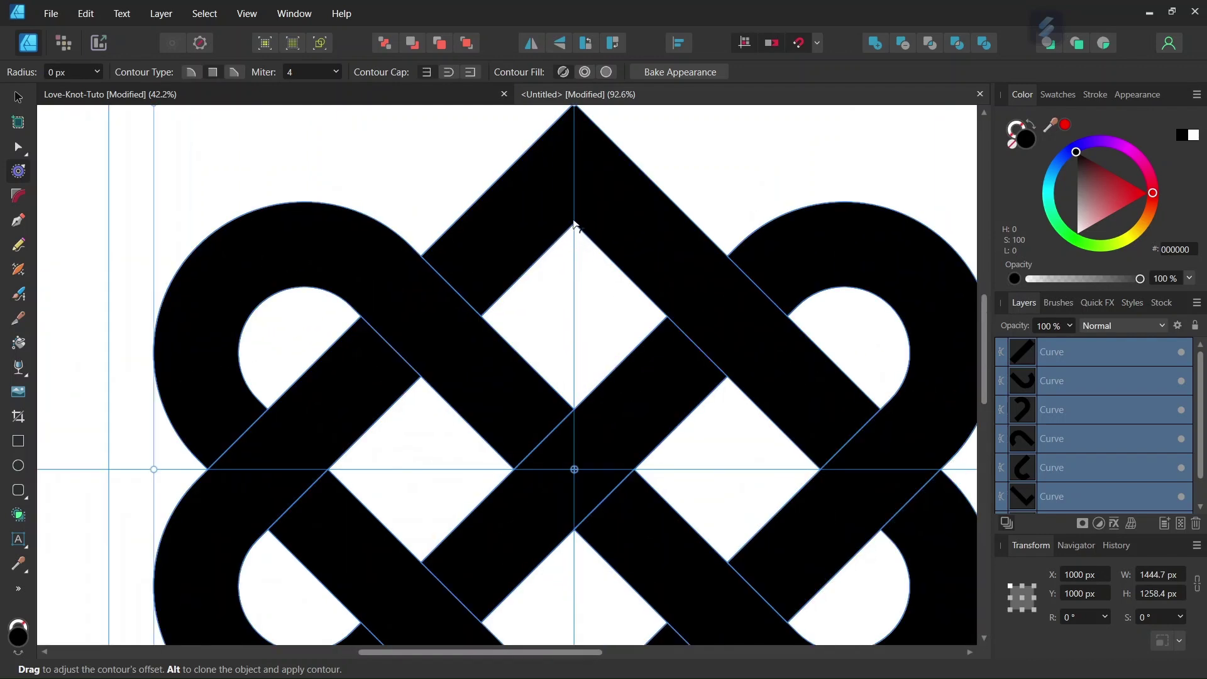
scroll(570, 268, down, 2)
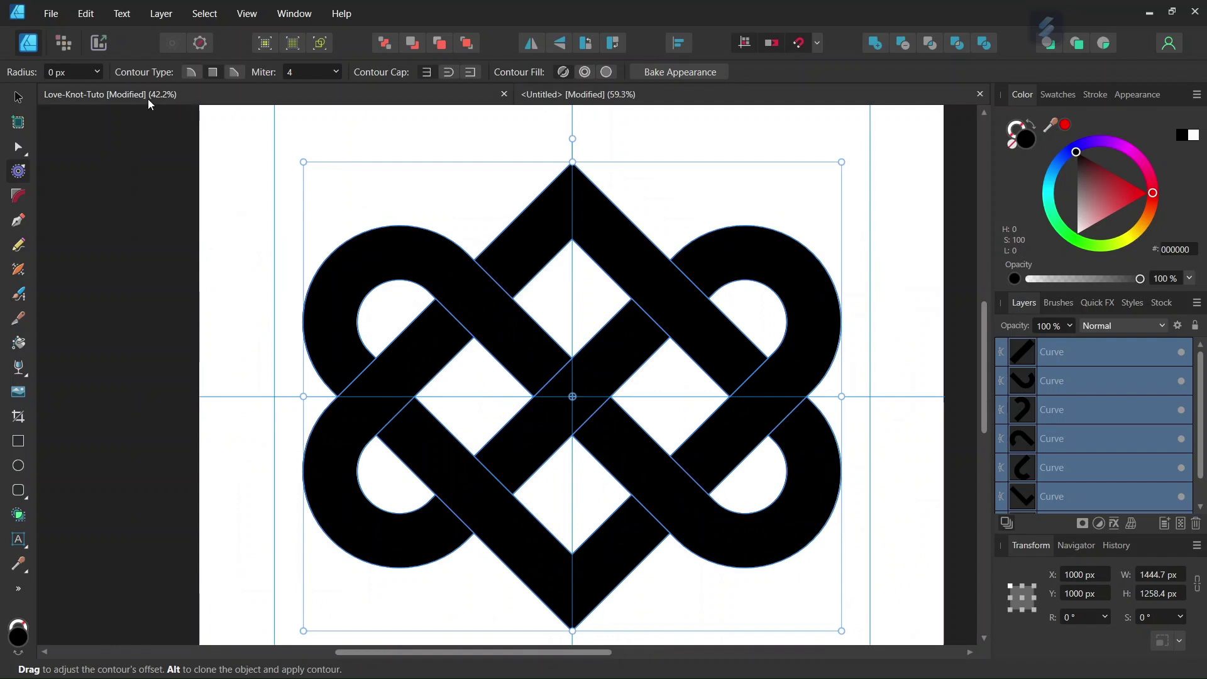
click(70, 72)
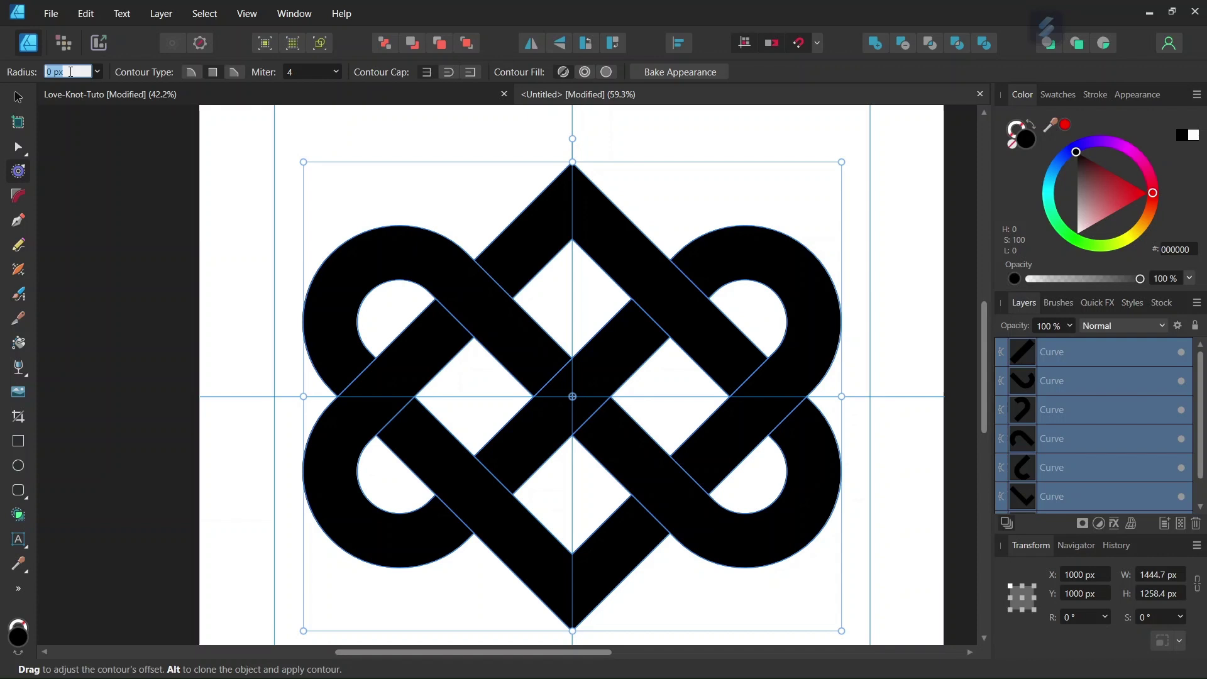
text(-7)
key(Return)
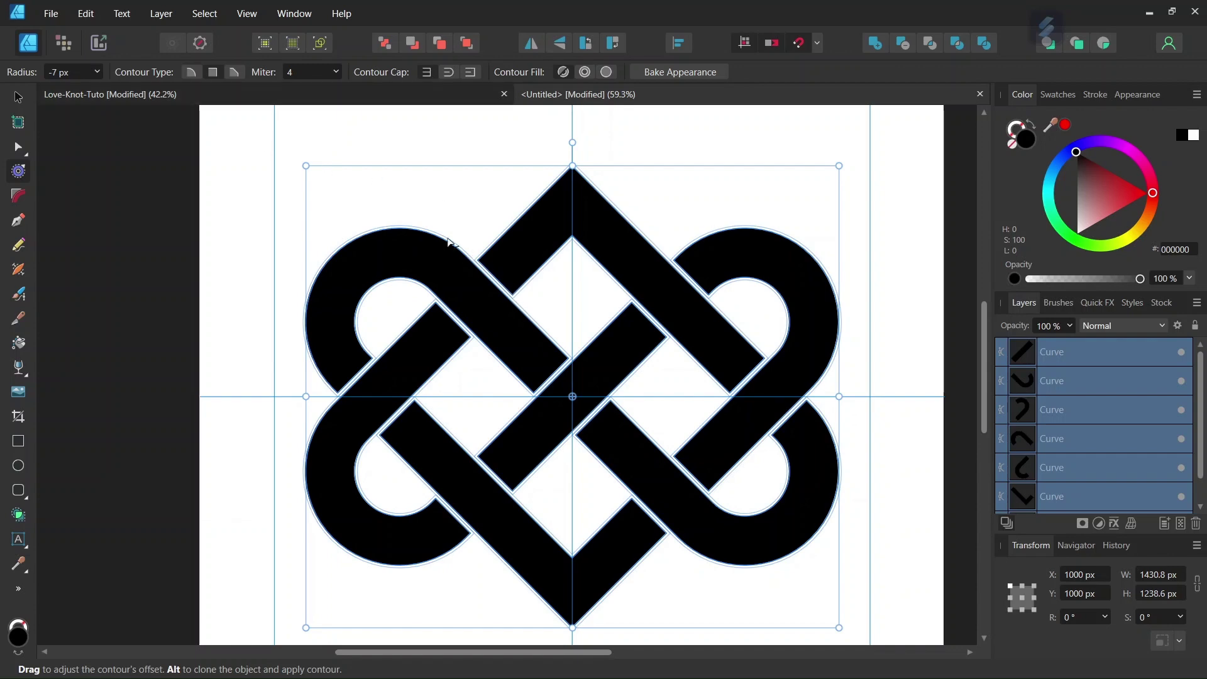
- Fill all knot strands with dark green #003003, then deselect
click(18, 99)
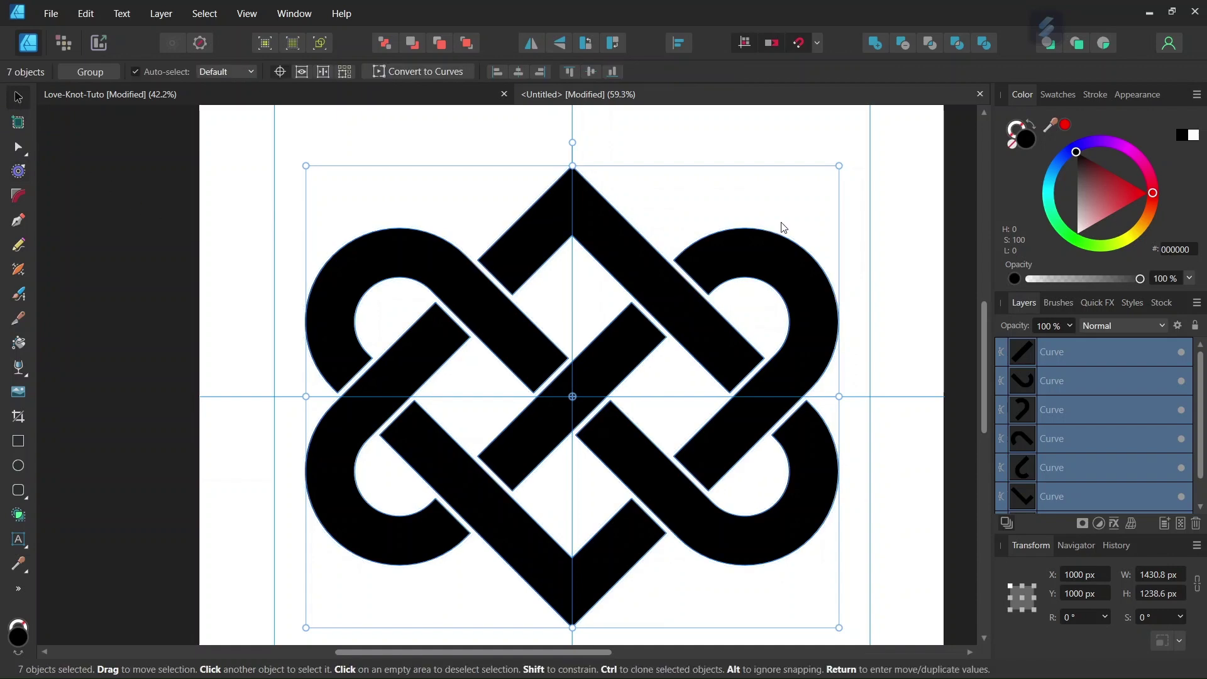
click(1070, 239)
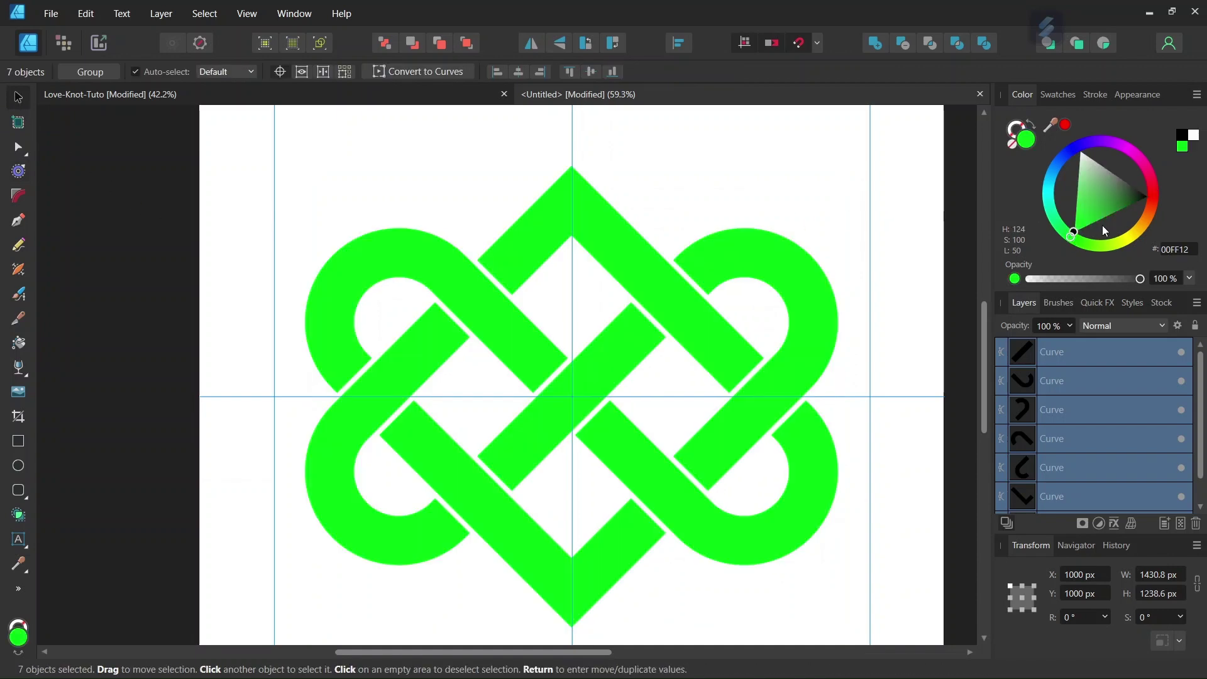
click(1132, 203)
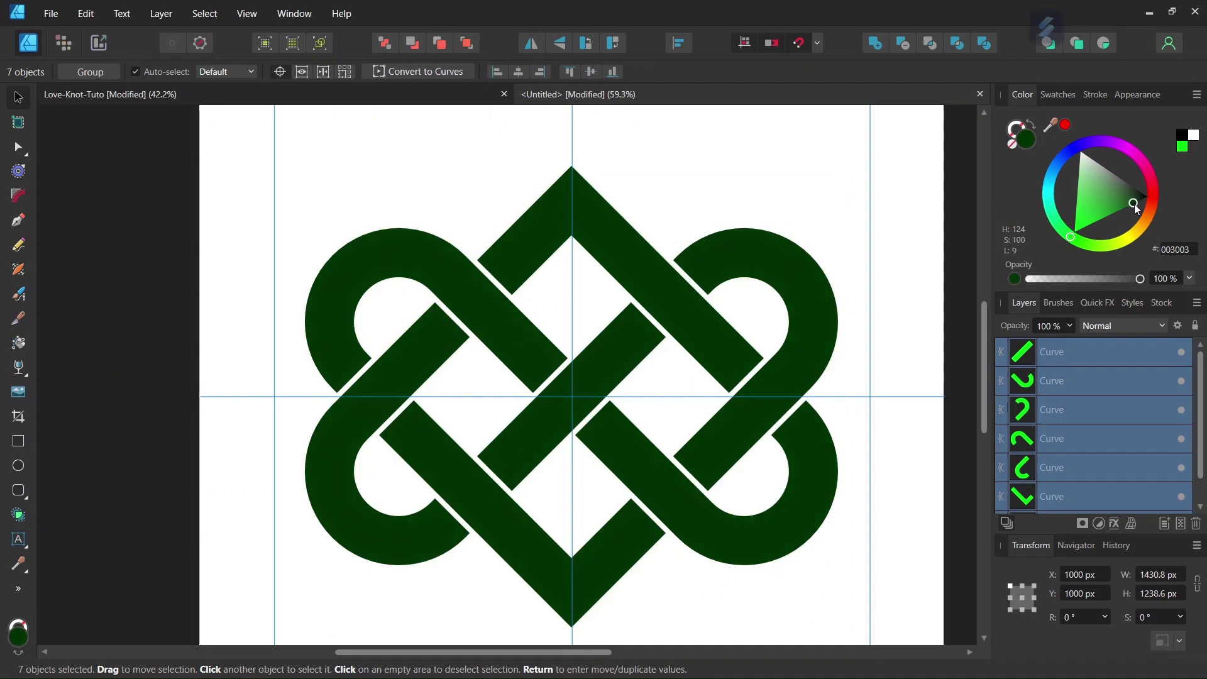
click(913, 235)
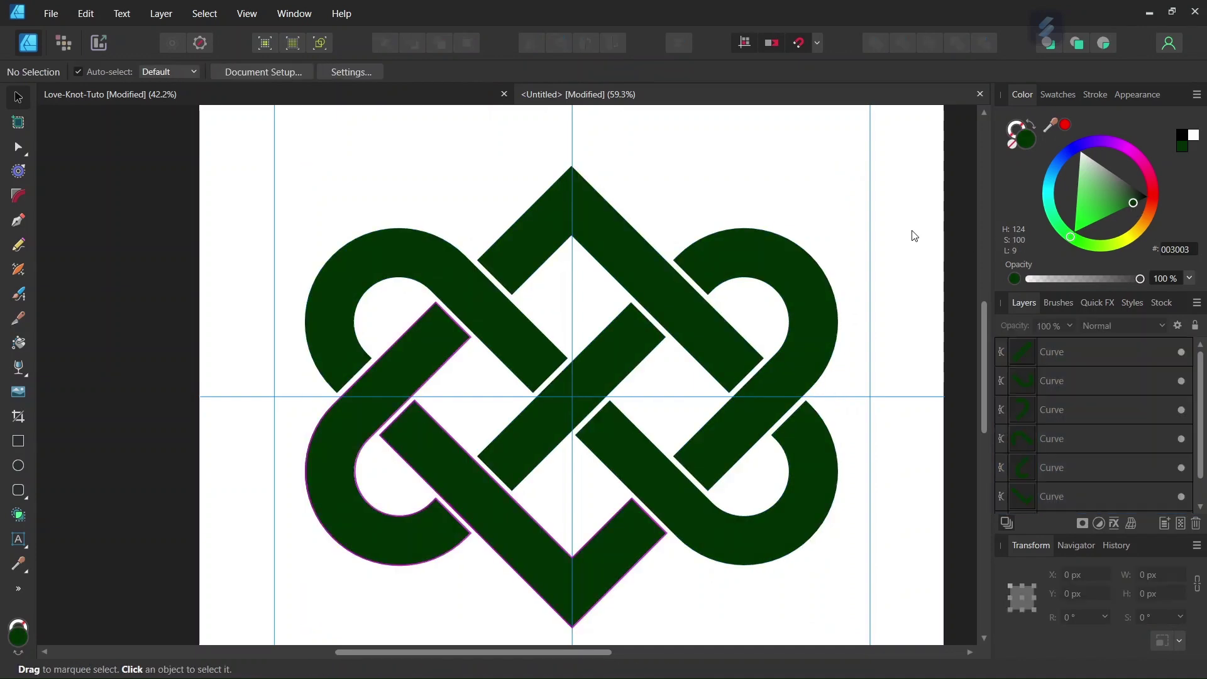
scroll(919, 246, down, 1)
scroll(923, 252, down, 1)
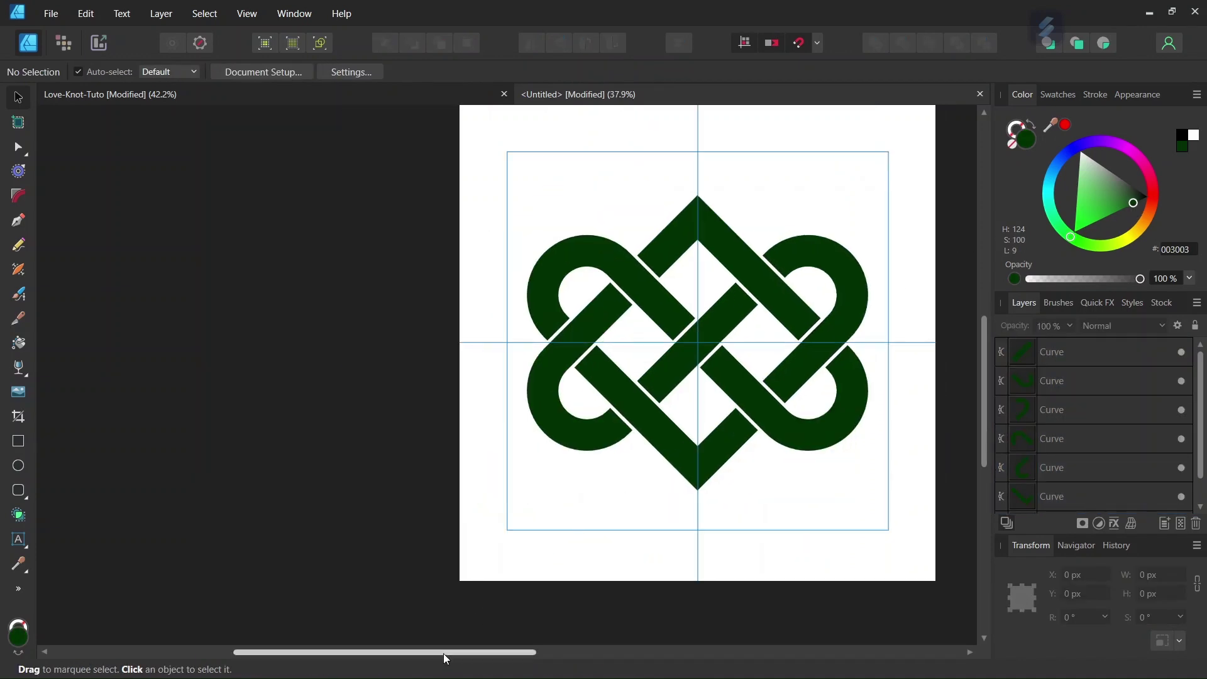
drag(444, 653, 516, 653)
scroll(629, 286, up, 1)
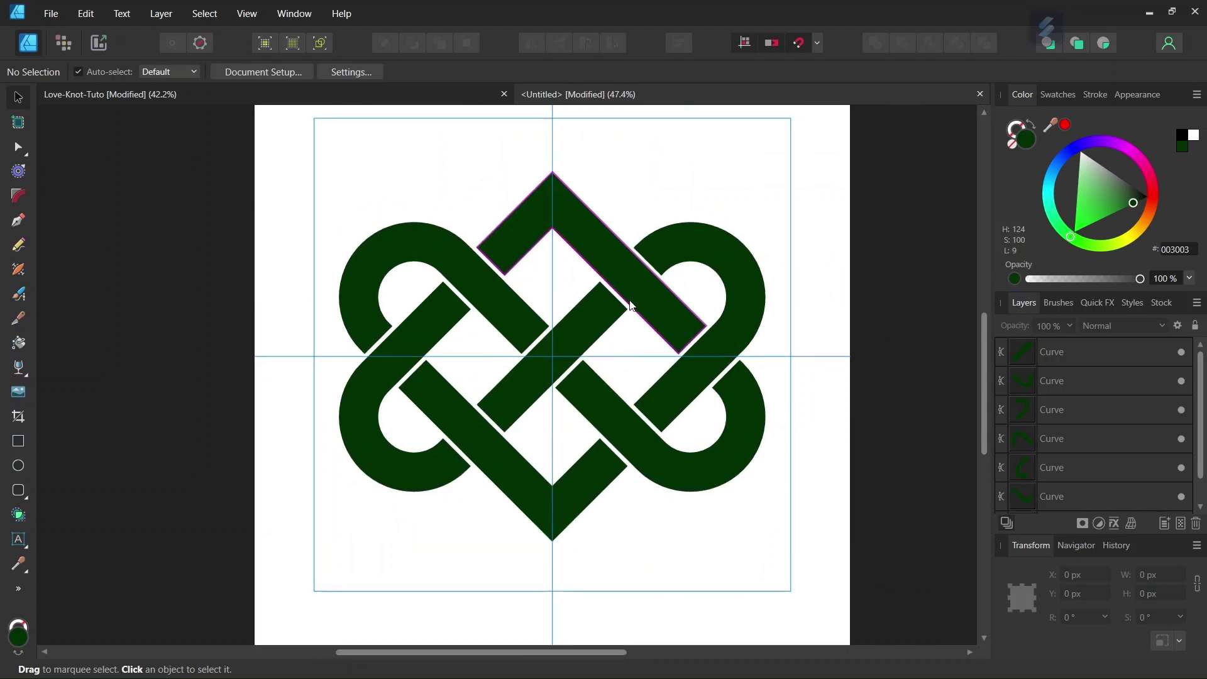